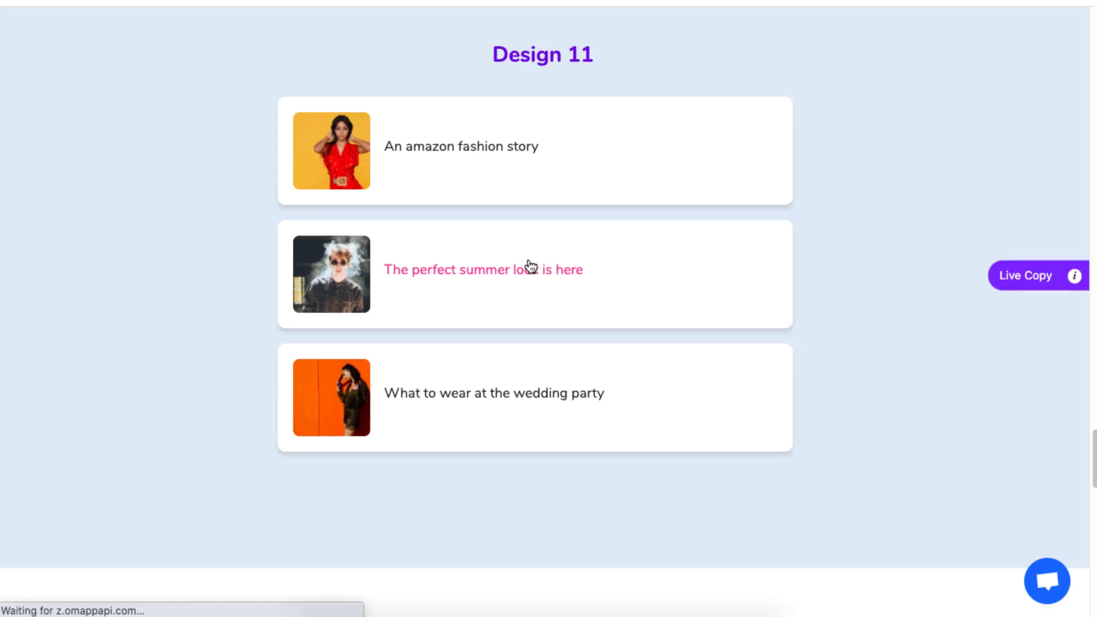
# - Browse the Post Tab demo: open the summer look post, show Environment posts, open the AwesomeCoolNice post
pyautogui.click(698, 303)
pyautogui.scroll(-10, 697, 295)
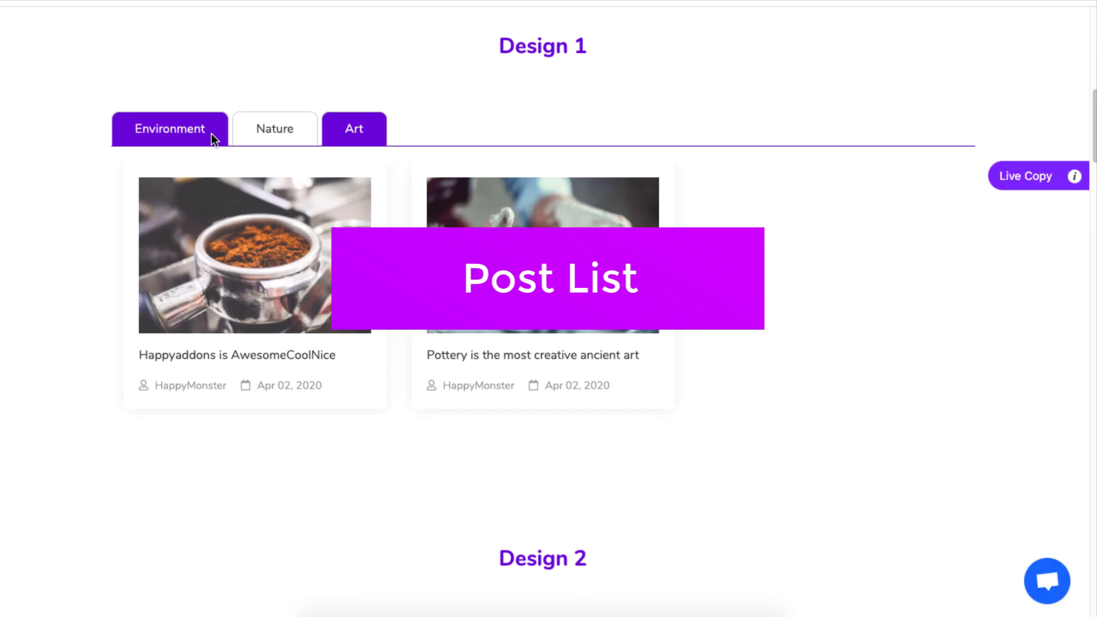
pyautogui.click(211, 134)
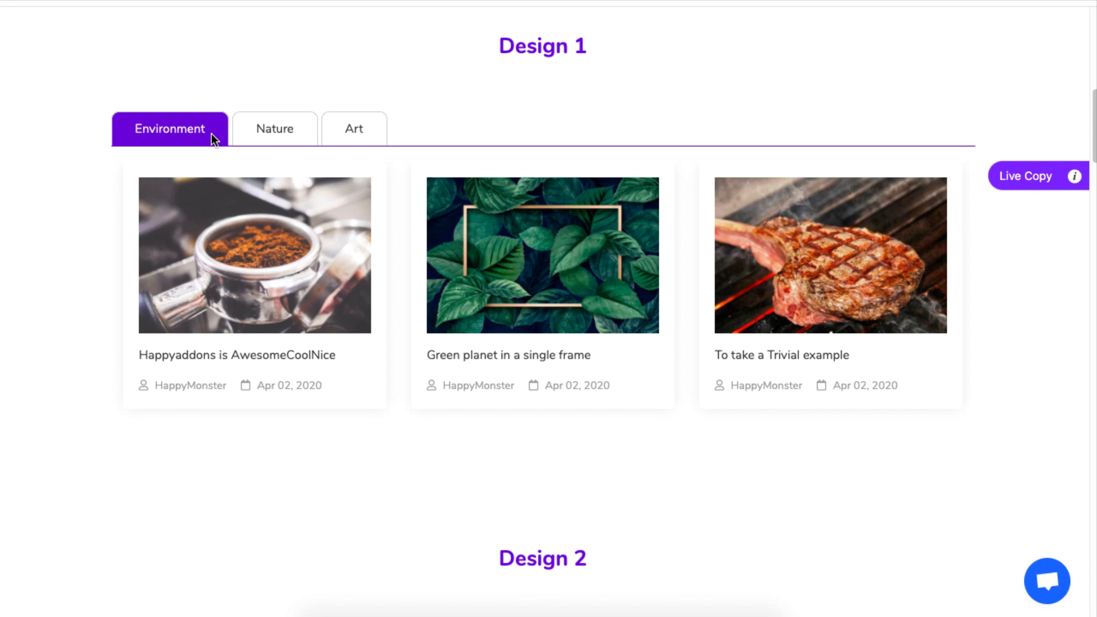
pyautogui.click(302, 281)
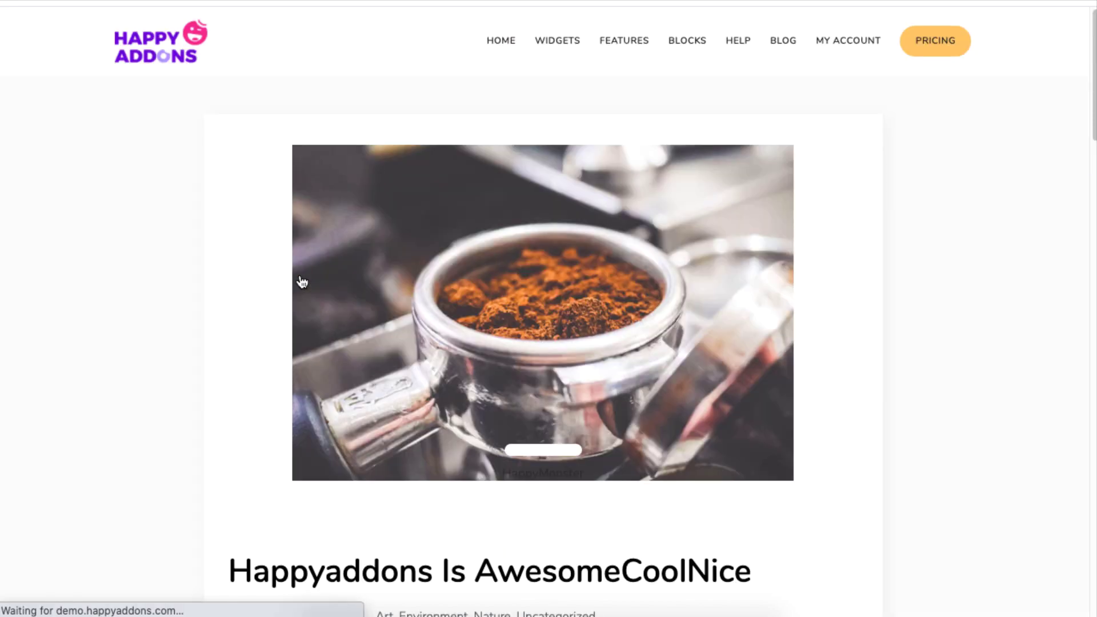
# - Filter the Design 3 posts to Nature, view the bamboo post, then open The Perfect Summer Look Is Here
pyautogui.moveTo(1093, 91); pyautogui.dragTo(1094, 147)
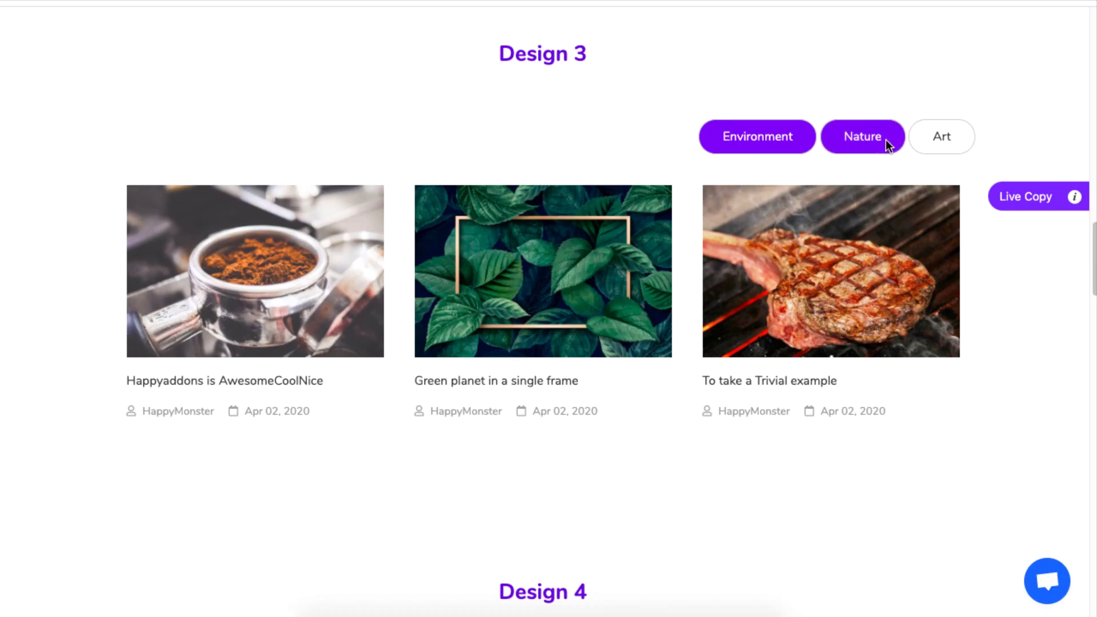
pyautogui.click(885, 140)
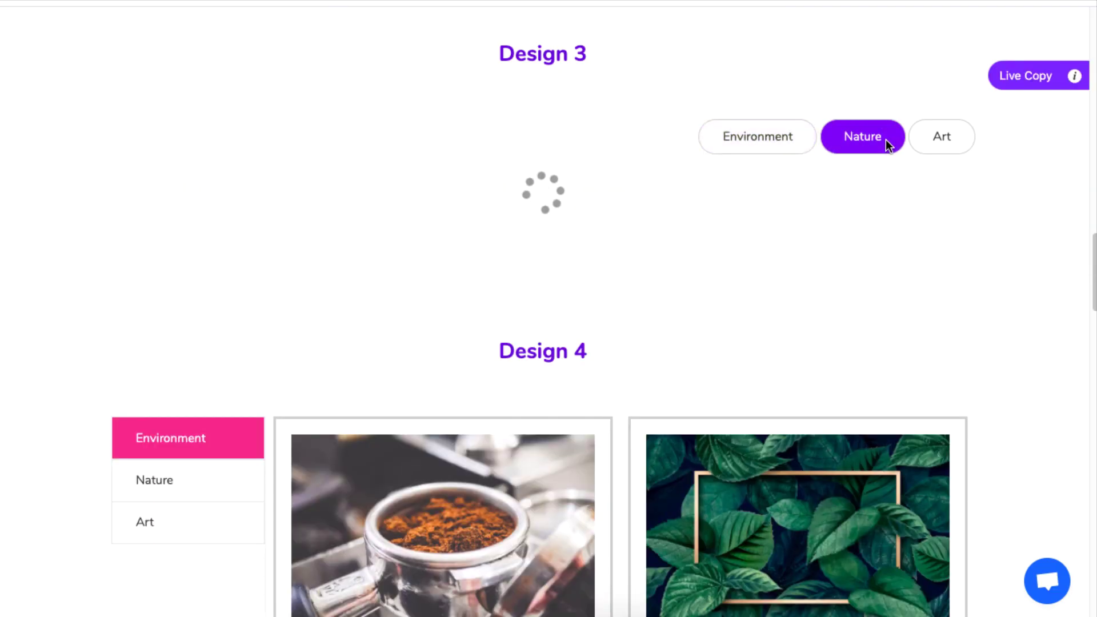
pyautogui.click(575, 278)
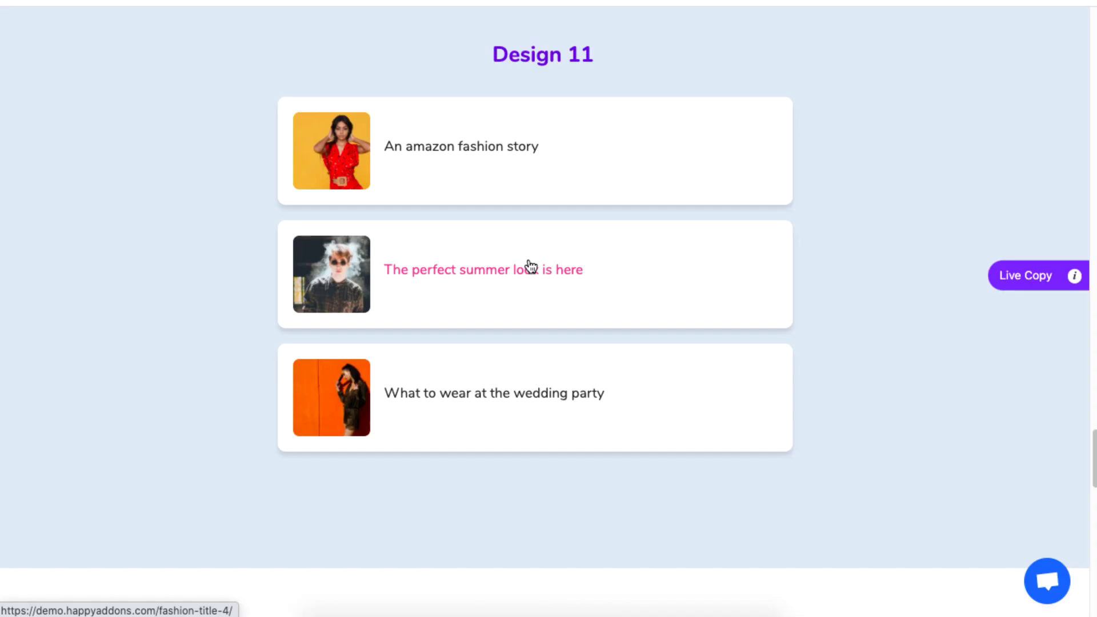
pyautogui.click(530, 266)
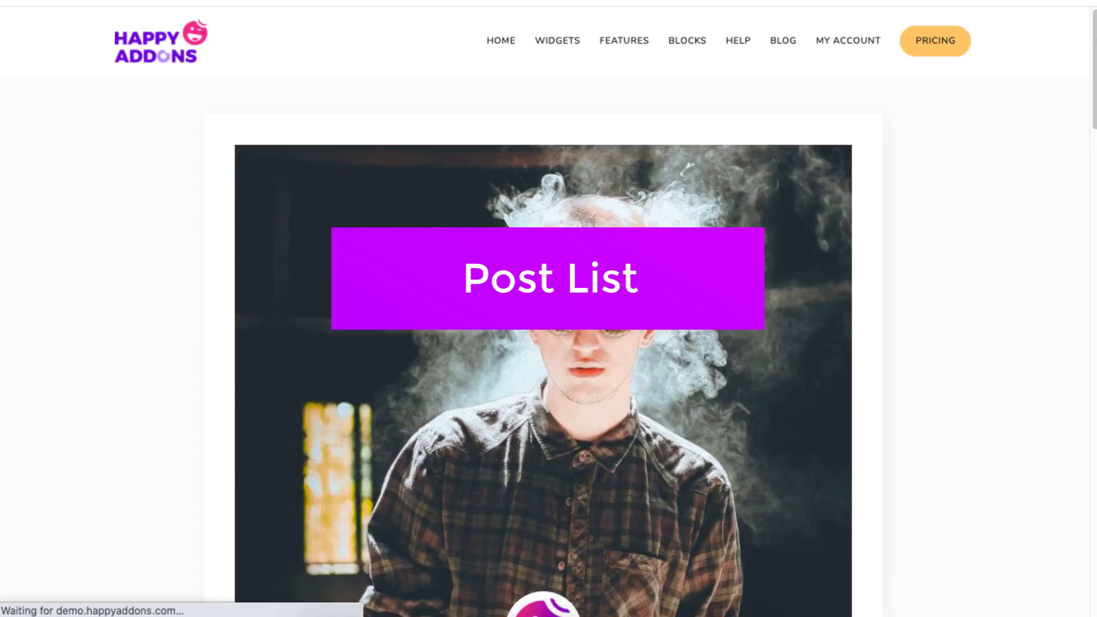
pyautogui.scroll(-10, 698, 303)
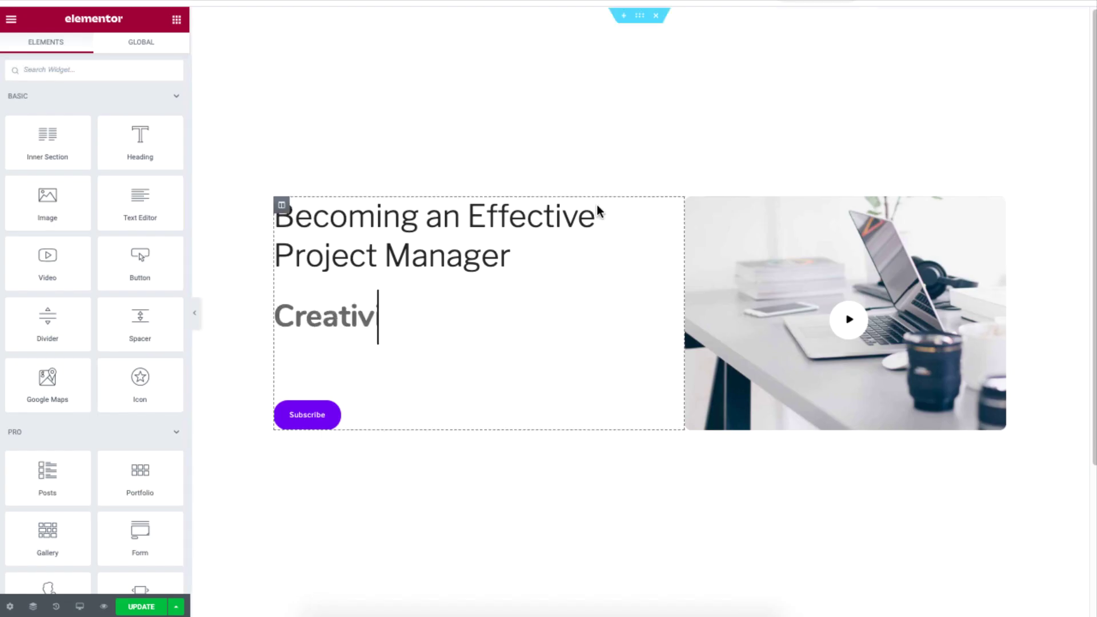
# - Search 'Post' in the Elements panel and drop a Post List widget under the hero headline
pyautogui.click(117, 68)
pyautogui.write('POst')
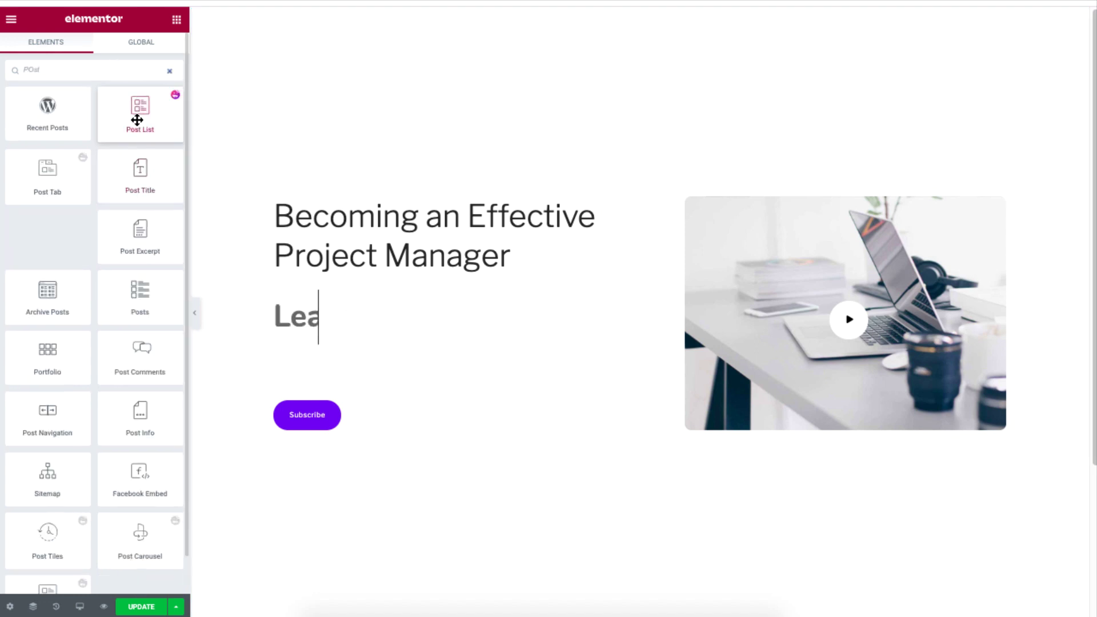
pyautogui.moveTo(138, 103); pyautogui.dragTo(397, 366)
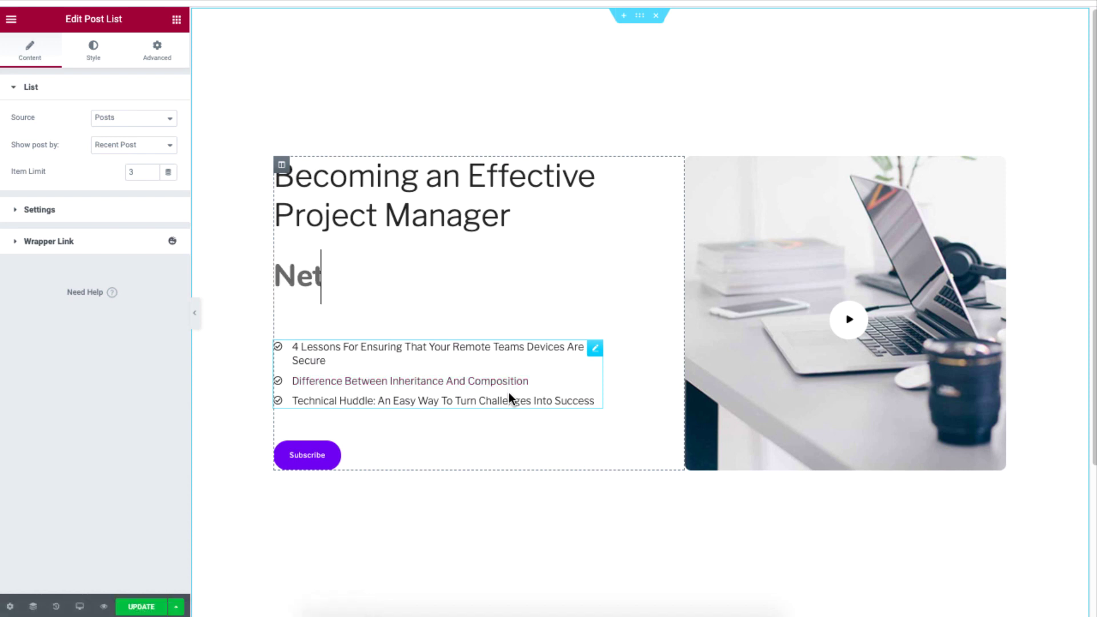
# - Keep Posts as the Source and set Show post by to Selected Post
pyautogui.click(158, 120)
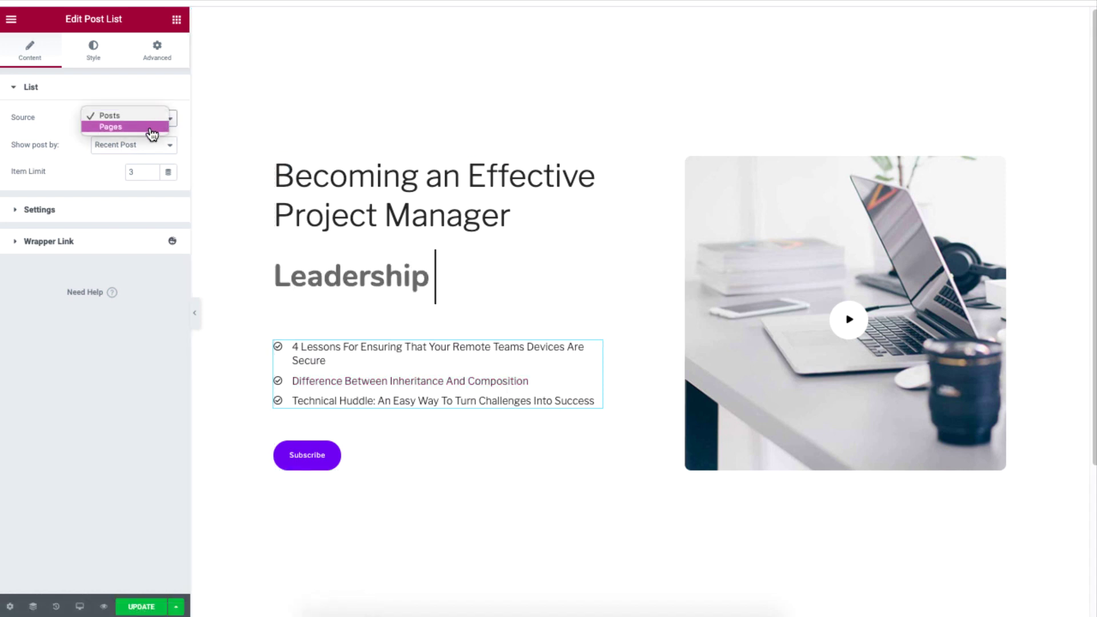
pyautogui.click(159, 150)
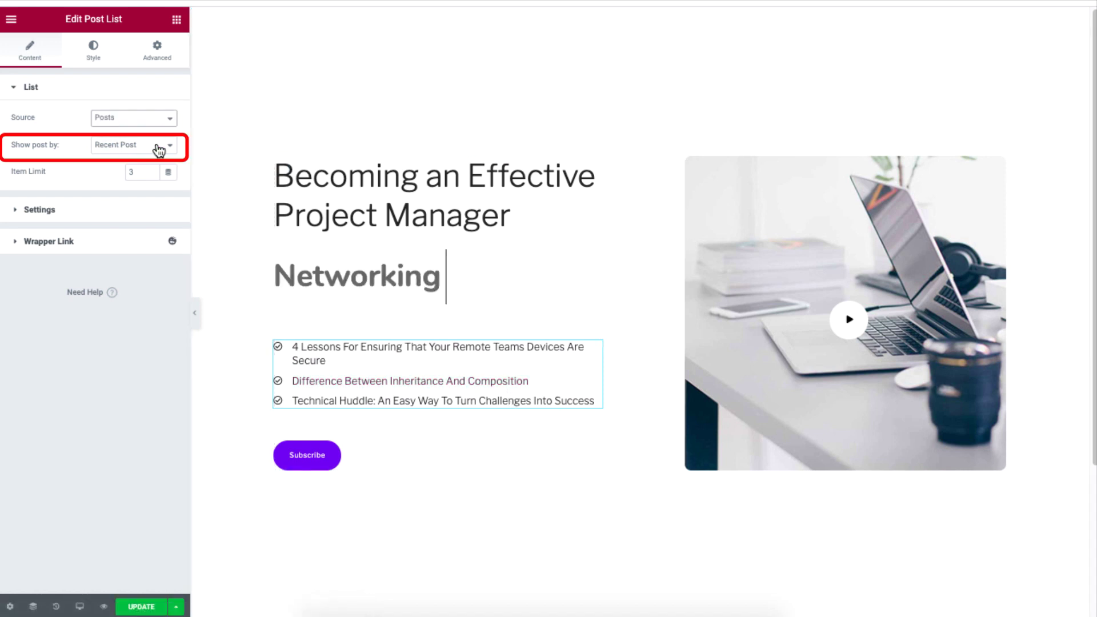
pyautogui.click(158, 150)
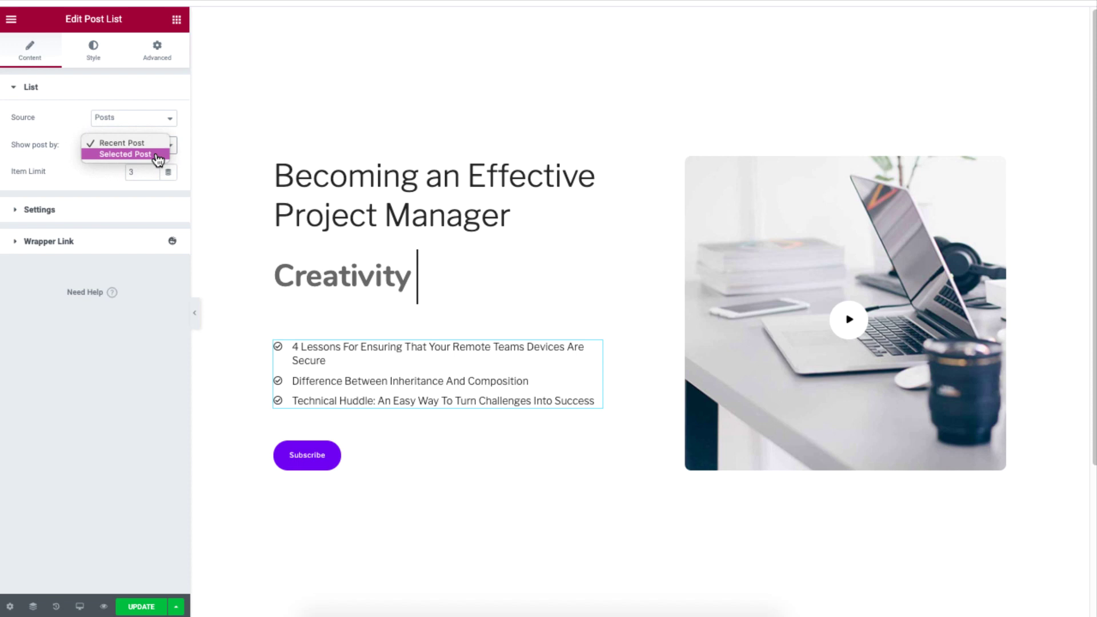
pyautogui.click(159, 154)
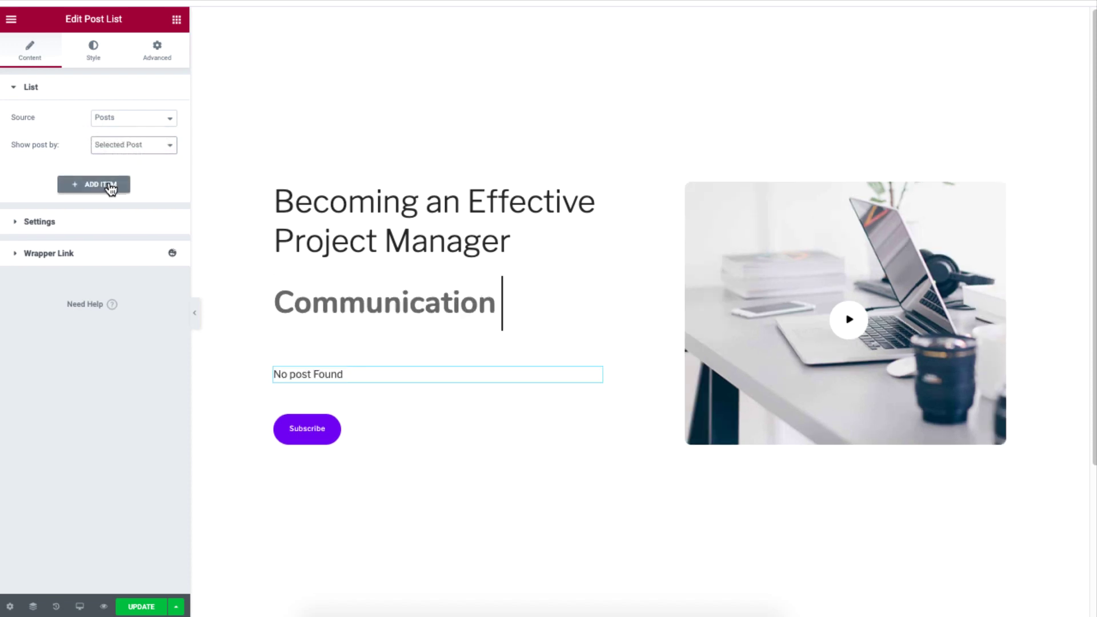
# - Add three entries: Top Project Management Tools, 5 Skills needed as a Project Manager, Mistakes to Avoid
pyautogui.click(101, 185)
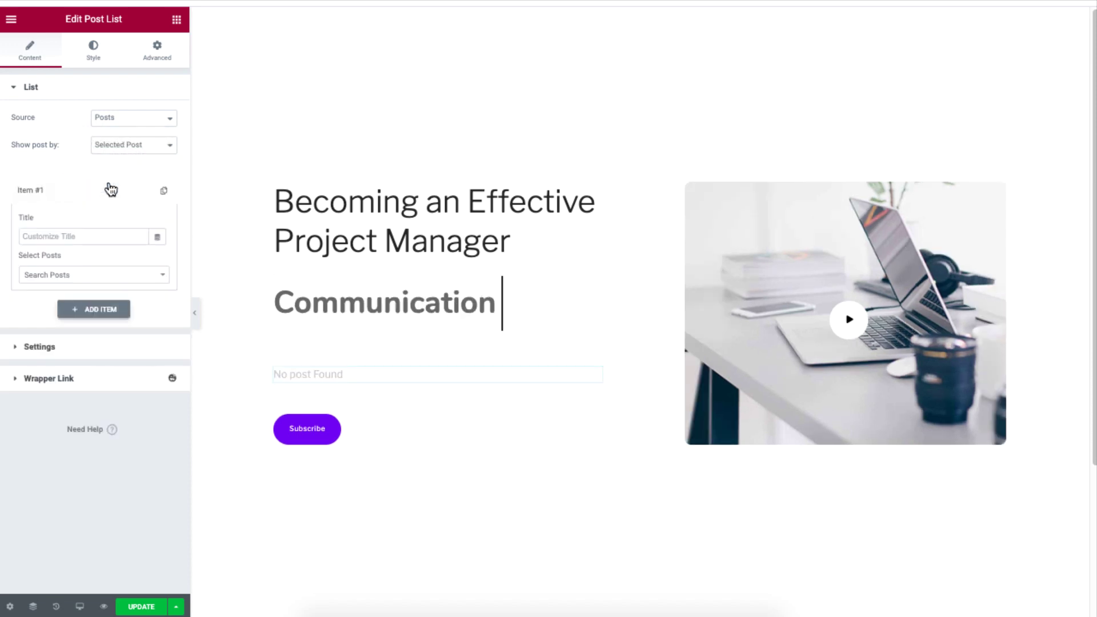
pyautogui.click(119, 280)
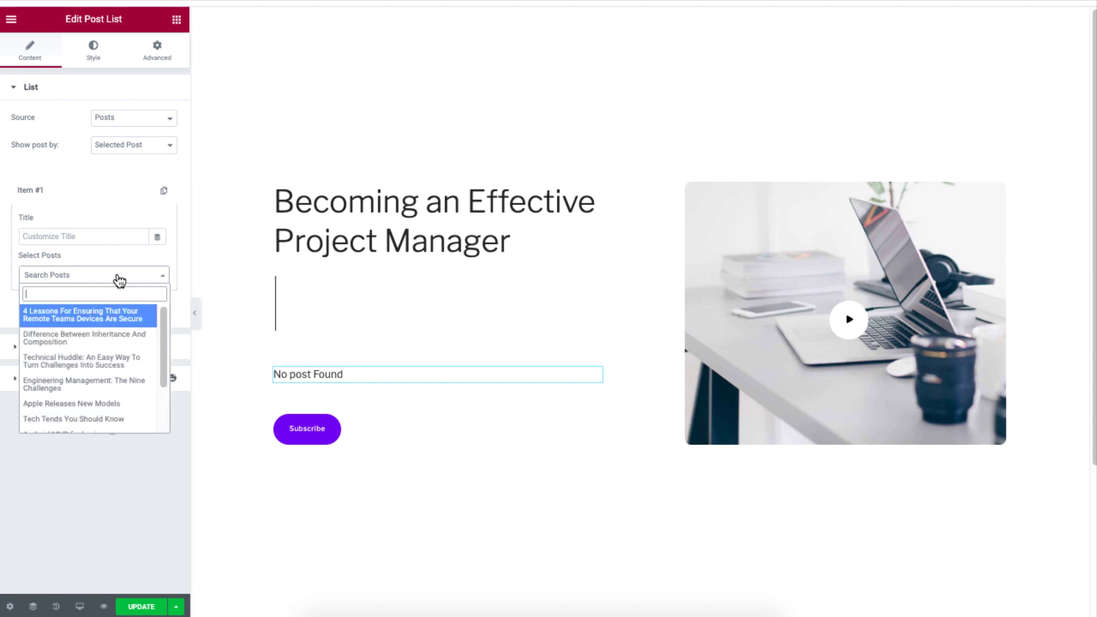
pyautogui.moveTo(163, 318); pyautogui.dragTo(162, 379)
pyautogui.click(114, 385)
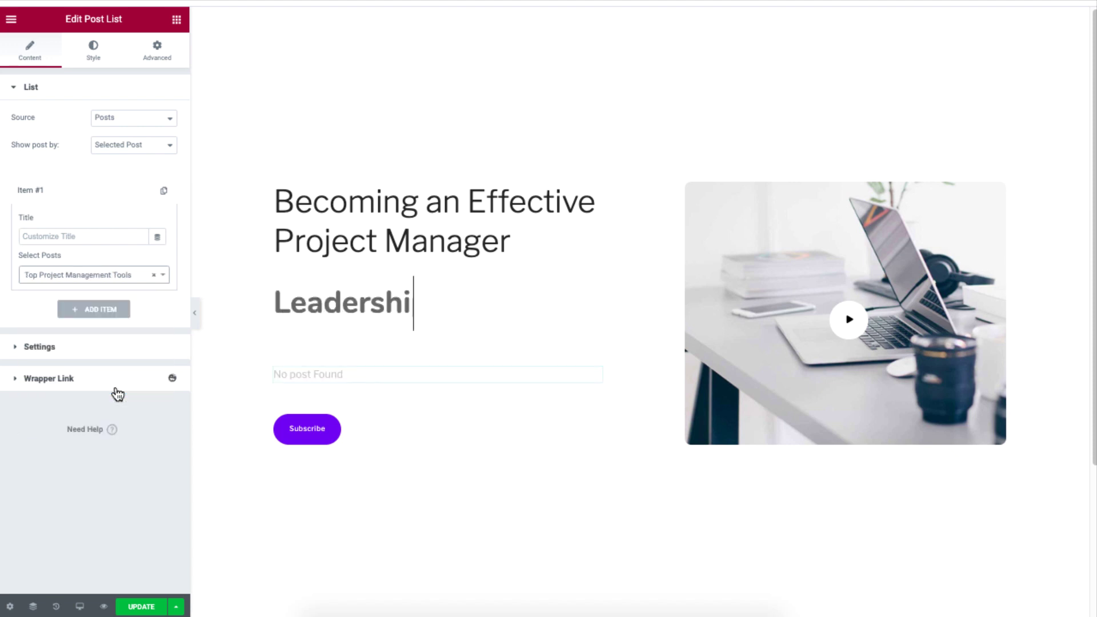
pyautogui.click(101, 309)
pyautogui.click(129, 310)
pyautogui.scroll(-3, 133, 400)
pyautogui.click(135, 436)
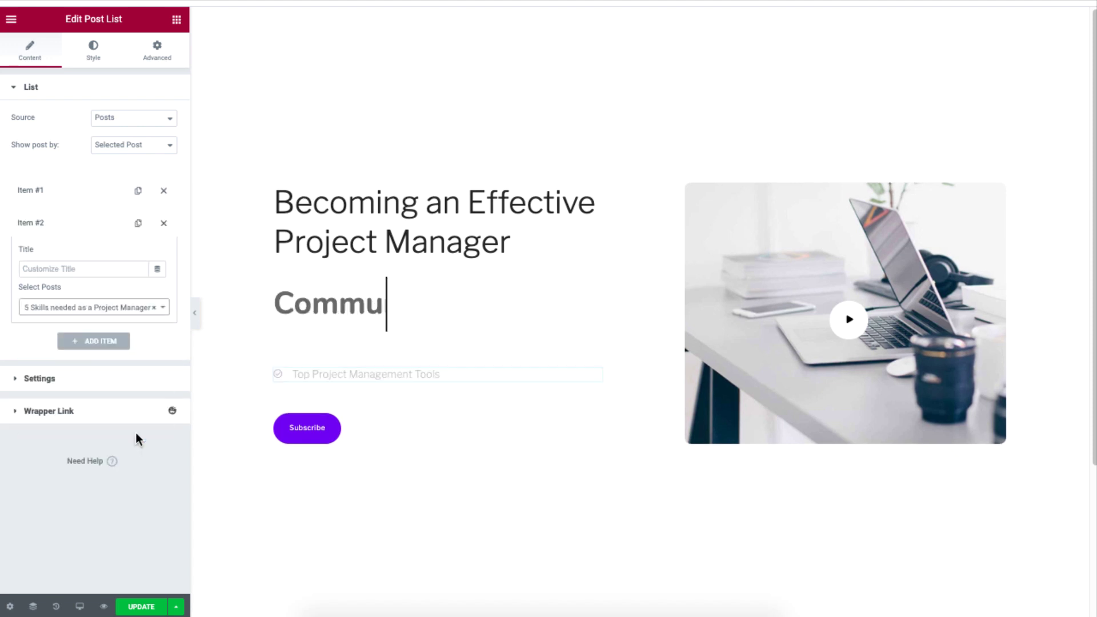
pyautogui.click(103, 341)
pyautogui.click(132, 338)
pyautogui.scroll(-5, 130, 457)
pyautogui.click(129, 489)
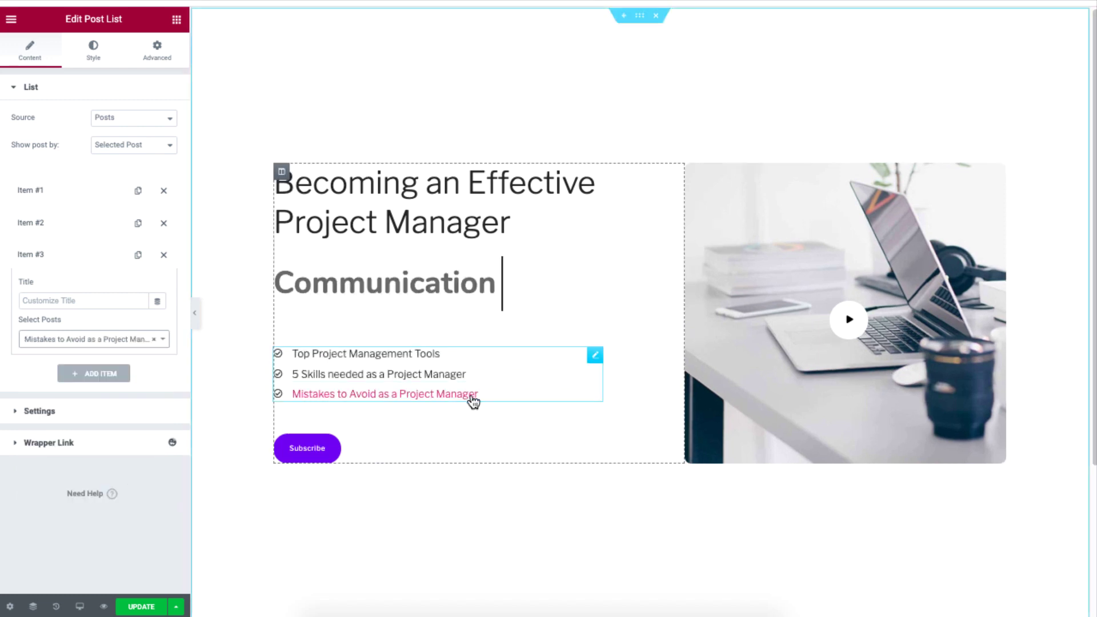
# - Try the custom title 'Avoid Mistakes' on the third entry, then clear it to restore the post title
pyautogui.click(127, 301)
pyautogui.write('Avoid Mistakes')
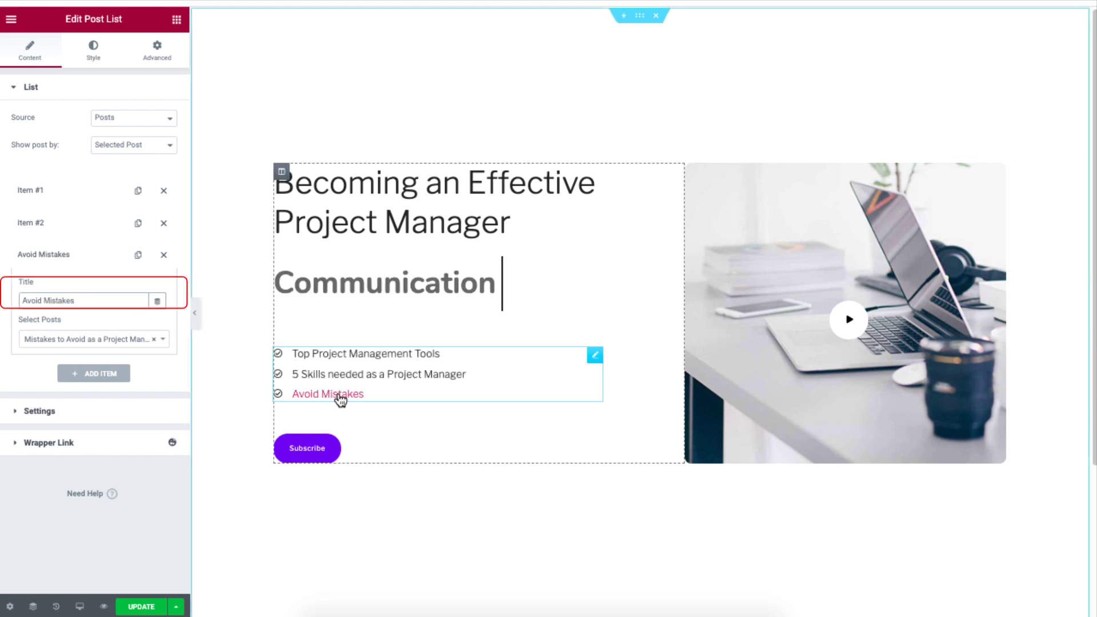
pyautogui.tripleClick(106, 299)
pyautogui.press('BackSpace')
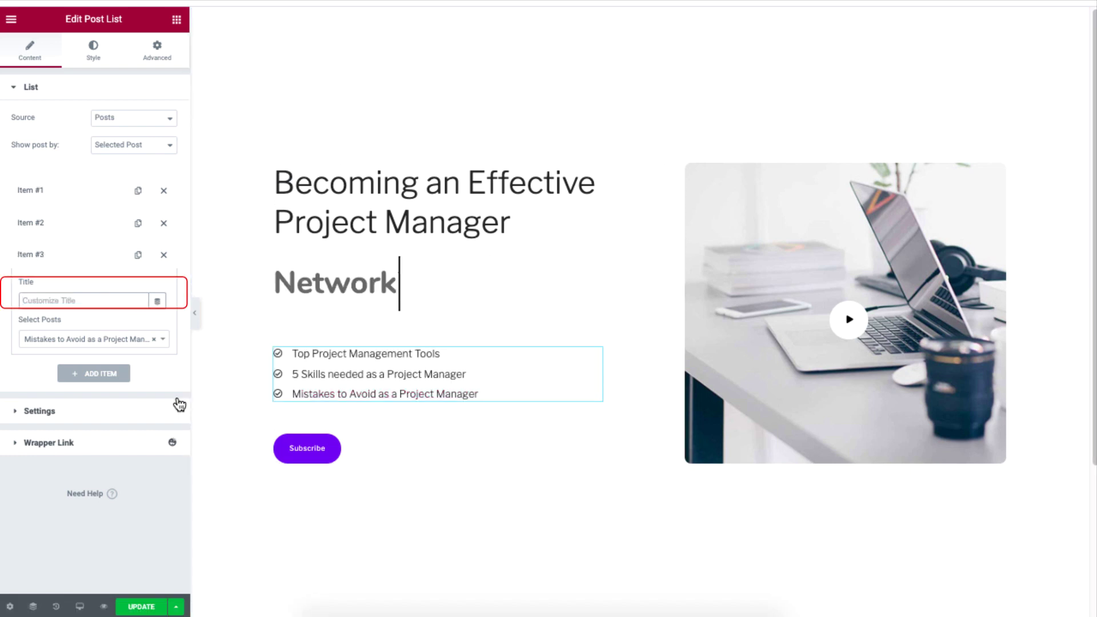
# - Show featured images left of the titles and excerpt text under each post
pyautogui.click(110, 420)
pyautogui.click(170, 176)
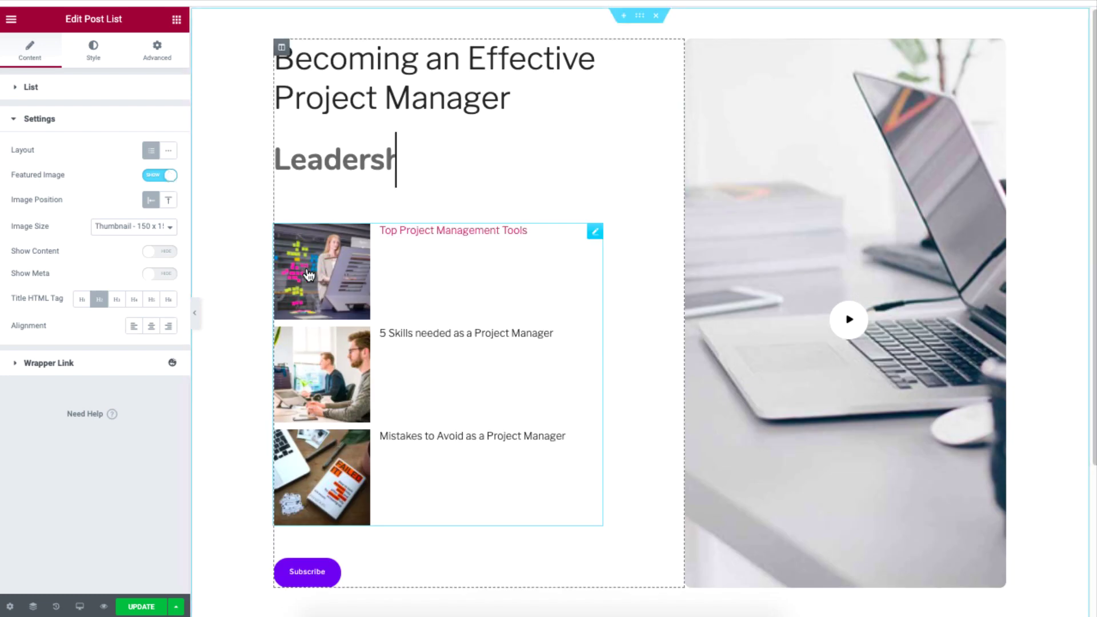
pyautogui.click(168, 200)
pyautogui.click(150, 201)
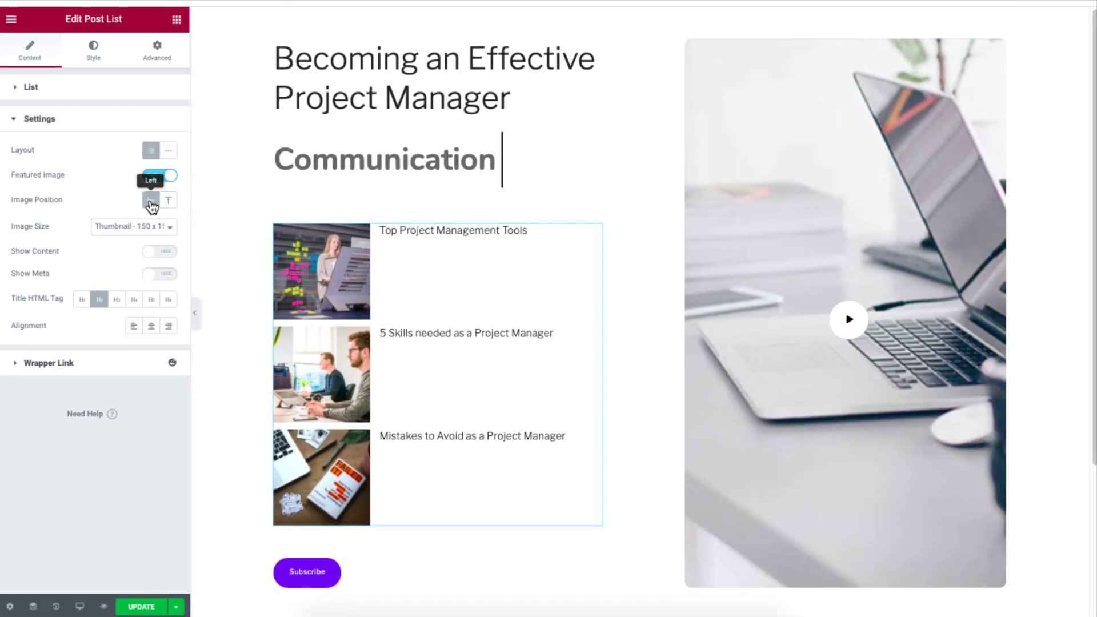
pyautogui.click(166, 253)
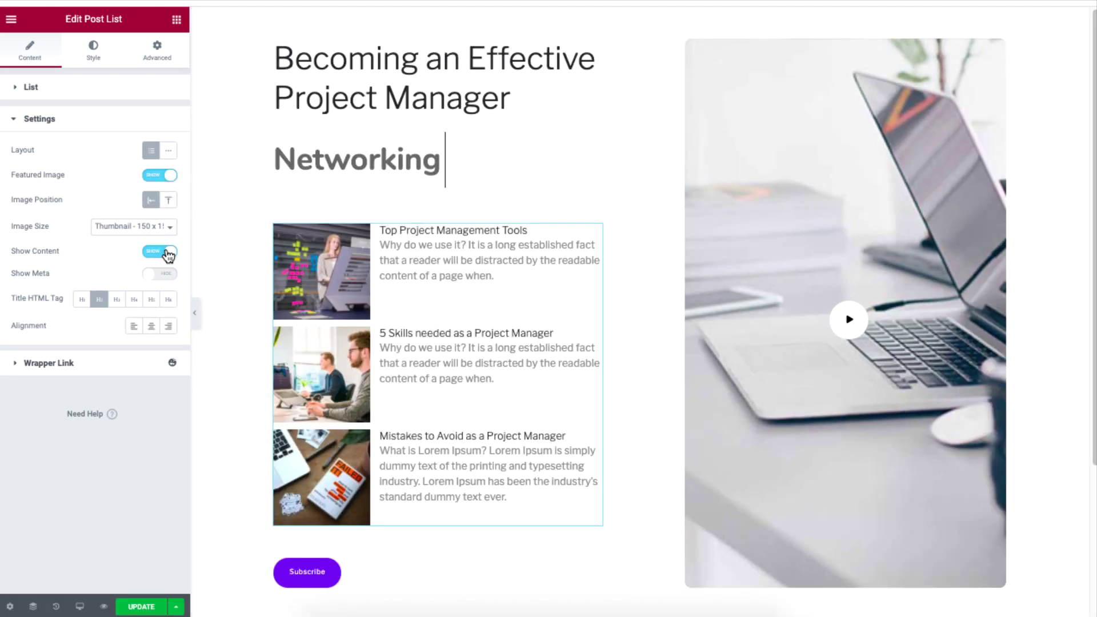
# - Turn on post meta showing author, date and category
pyautogui.click(169, 275)
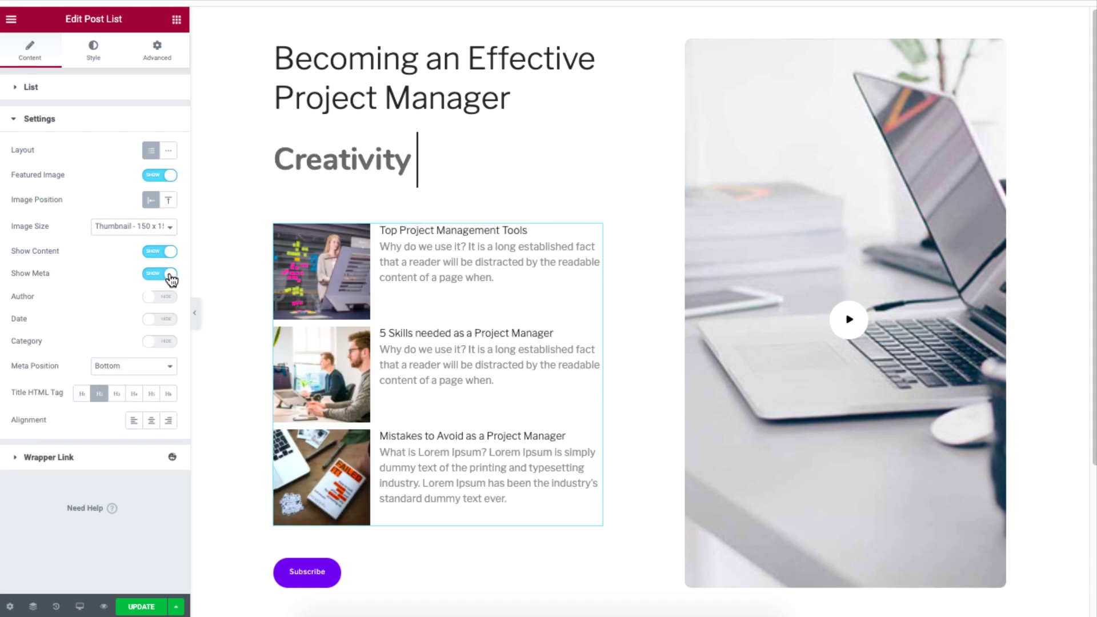
pyautogui.click(166, 296)
pyautogui.scroll(-1, 155, 379)
pyautogui.click(164, 368)
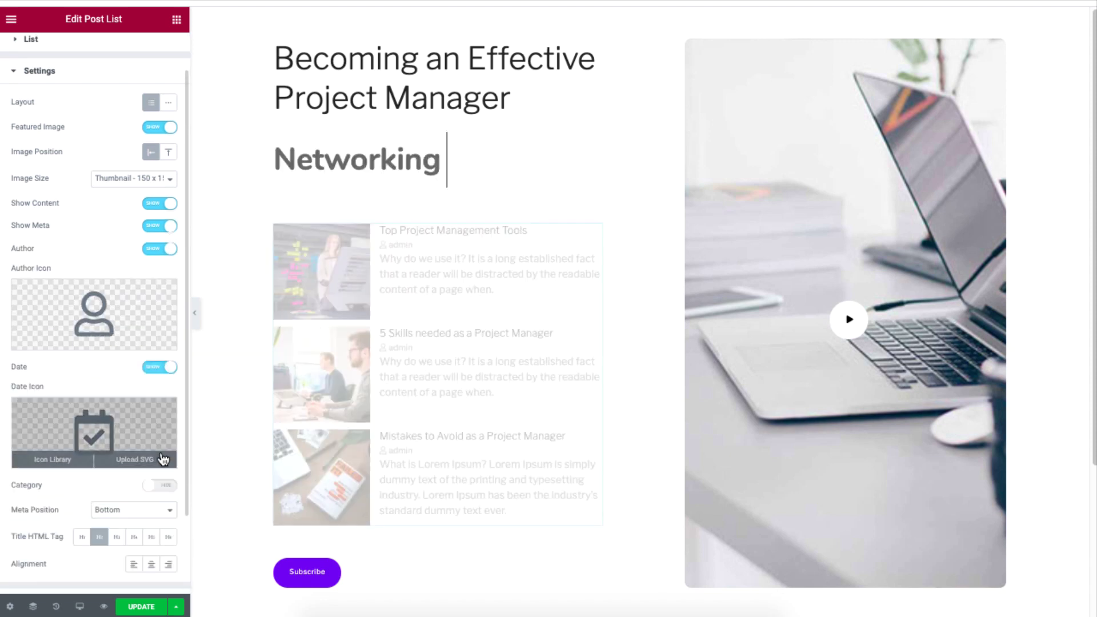
pyautogui.scroll(-1, 163, 457)
pyautogui.click(166, 447)
pyautogui.scroll(-2, 137, 440)
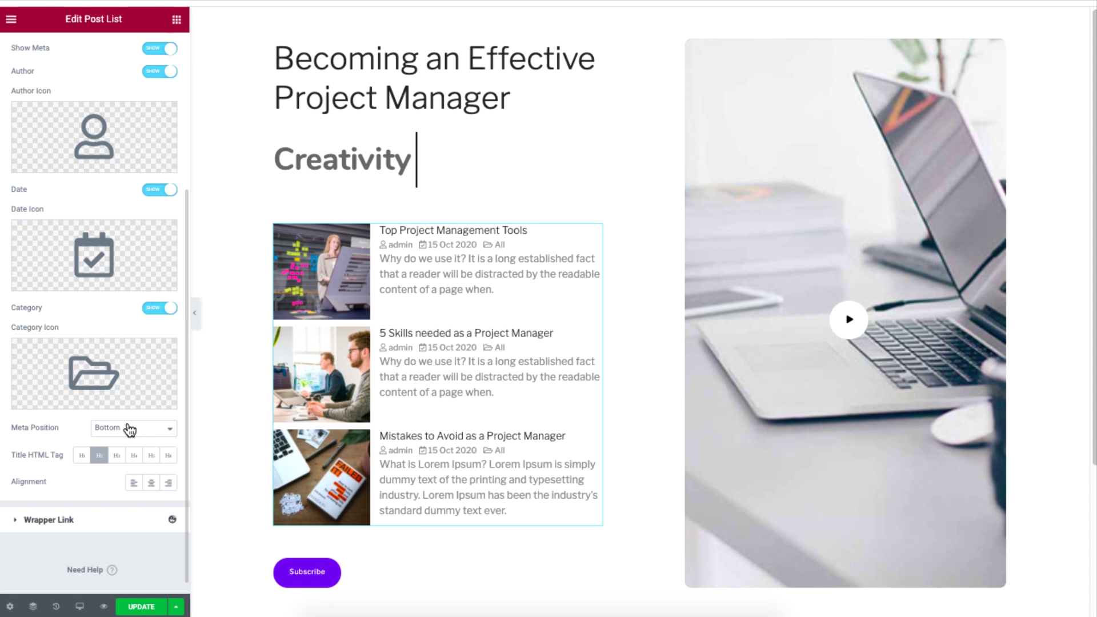
pyautogui.scroll(-1, 130, 429)
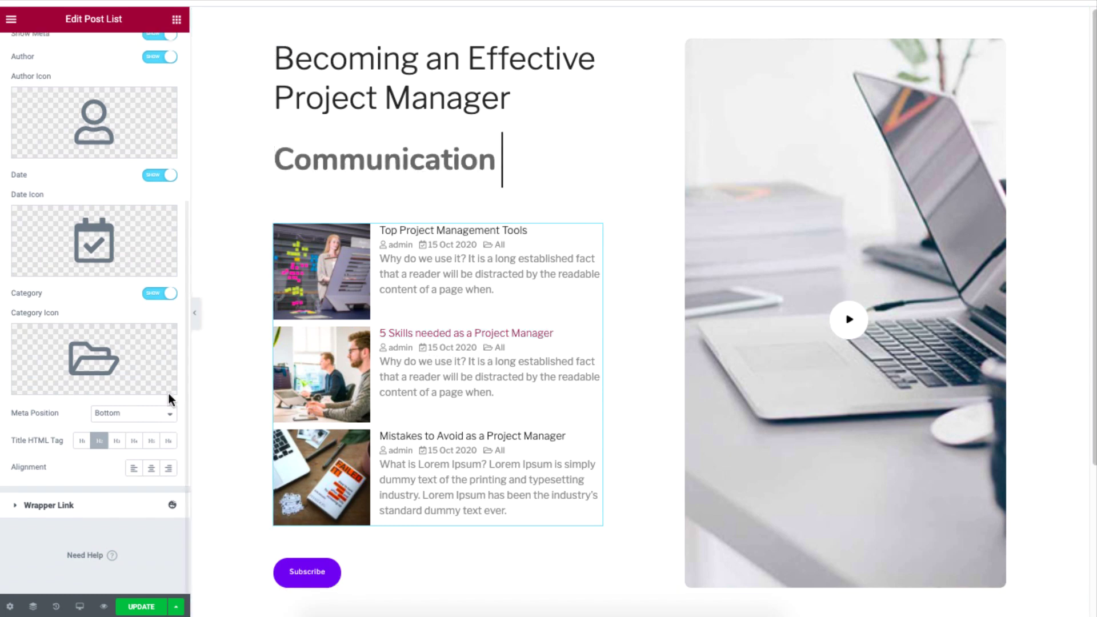
# - Try Meta Position Top, then set it back to Bottom
pyautogui.click(151, 412)
pyautogui.click(153, 402)
pyautogui.click(159, 420)
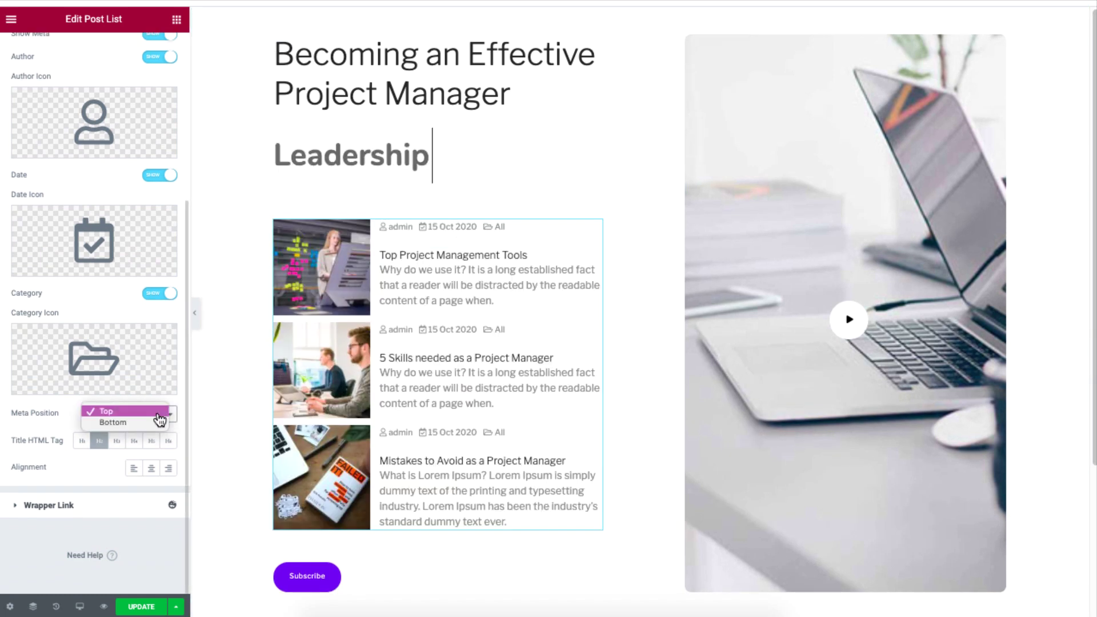
pyautogui.click(159, 422)
# - In the Style tab, set List Margin 13, Padding 6 and Border Type Solid for the post items
pyautogui.scroll(10, 154, 423)
pyautogui.click(60, 125)
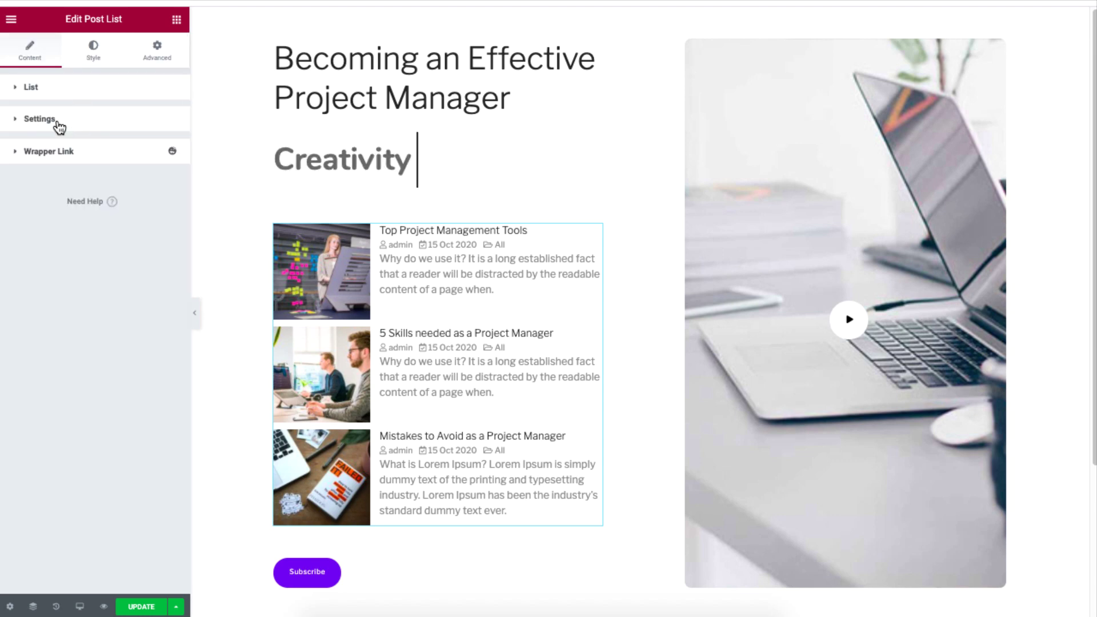
pyautogui.click(90, 61)
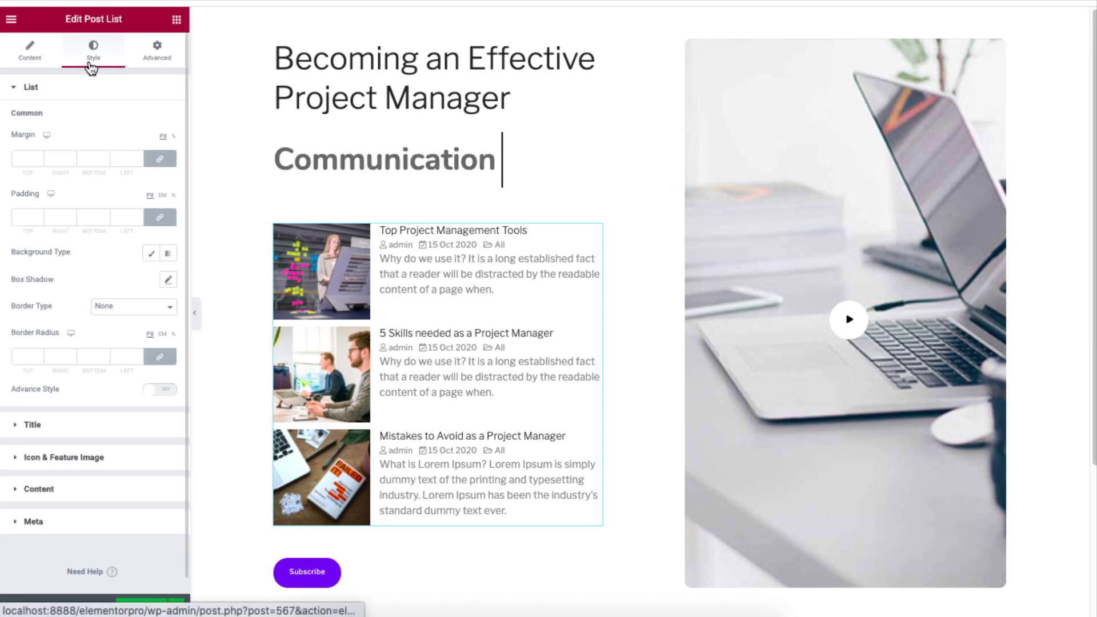
pyautogui.click(26, 158)
pyautogui.write('13')
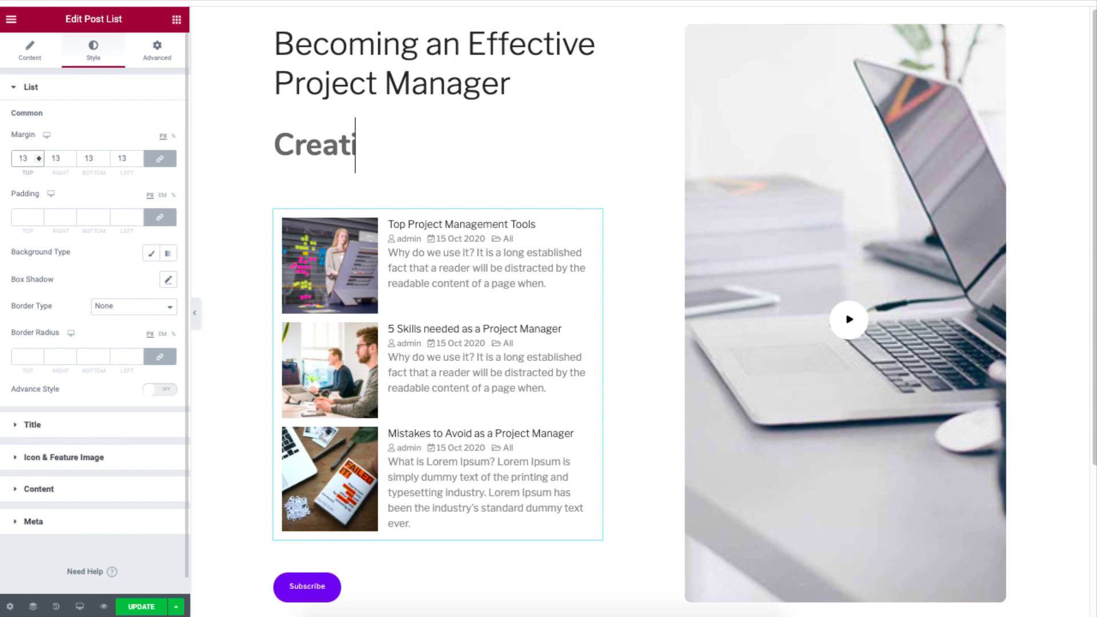
pyautogui.click(28, 218)
pyautogui.write('6')
pyautogui.click(137, 307)
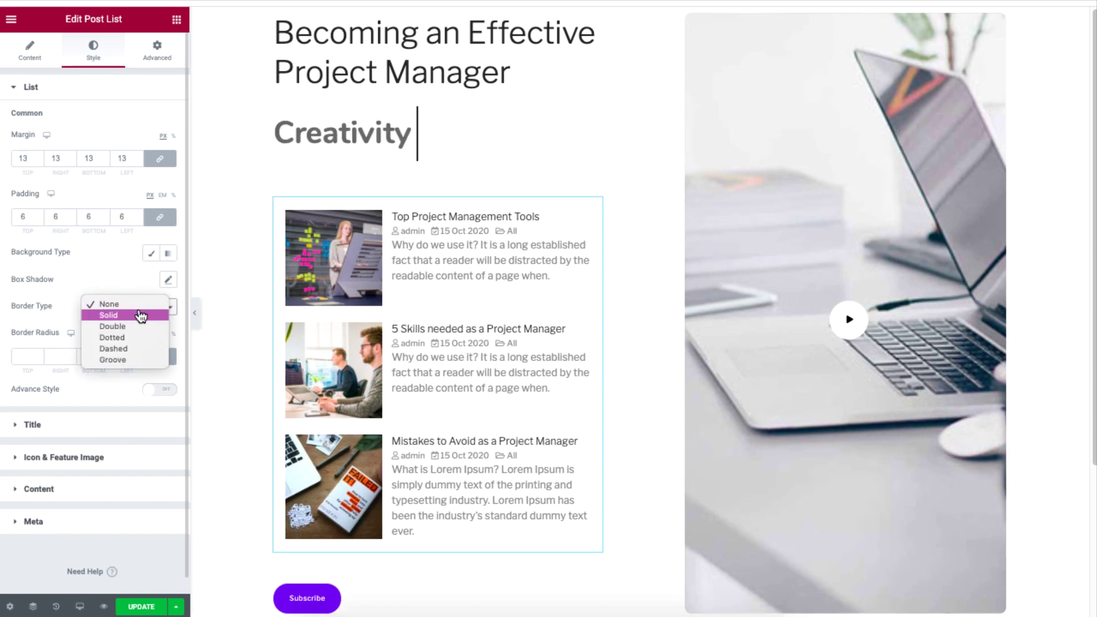
pyautogui.click(141, 316)
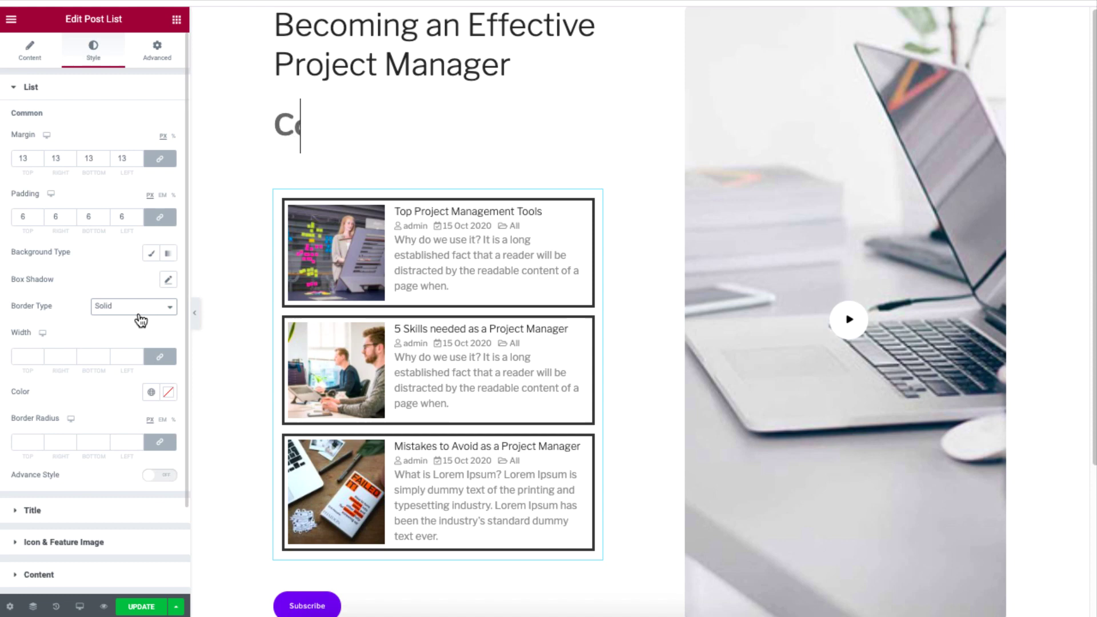
# - Apply the Primary Headline global font to the post titles
pyautogui.scroll(-3, 117, 417)
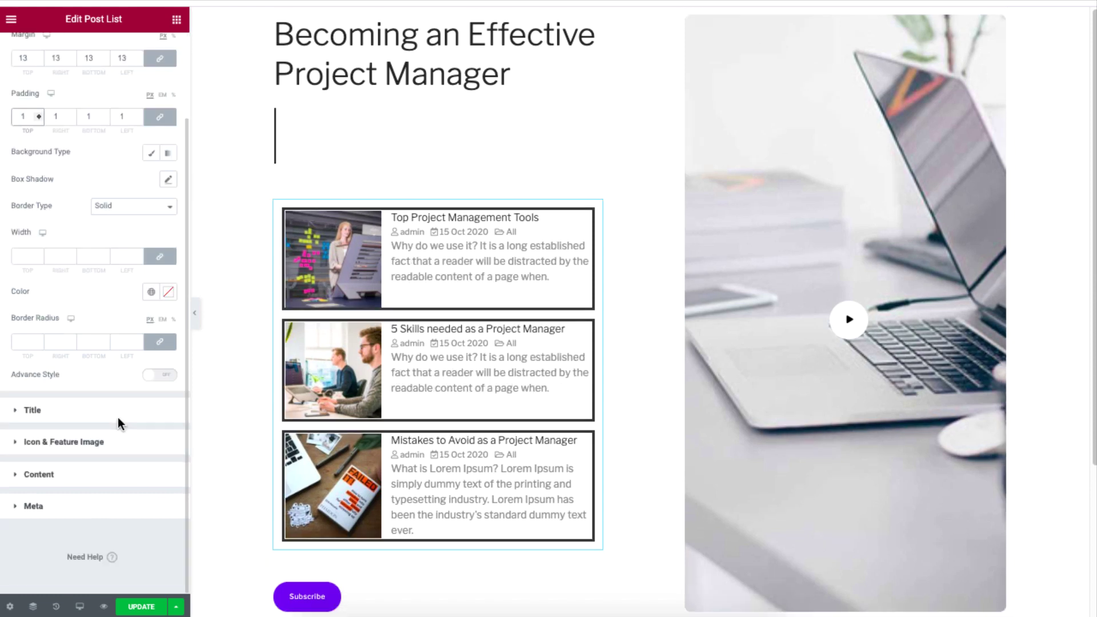
pyautogui.click(118, 414)
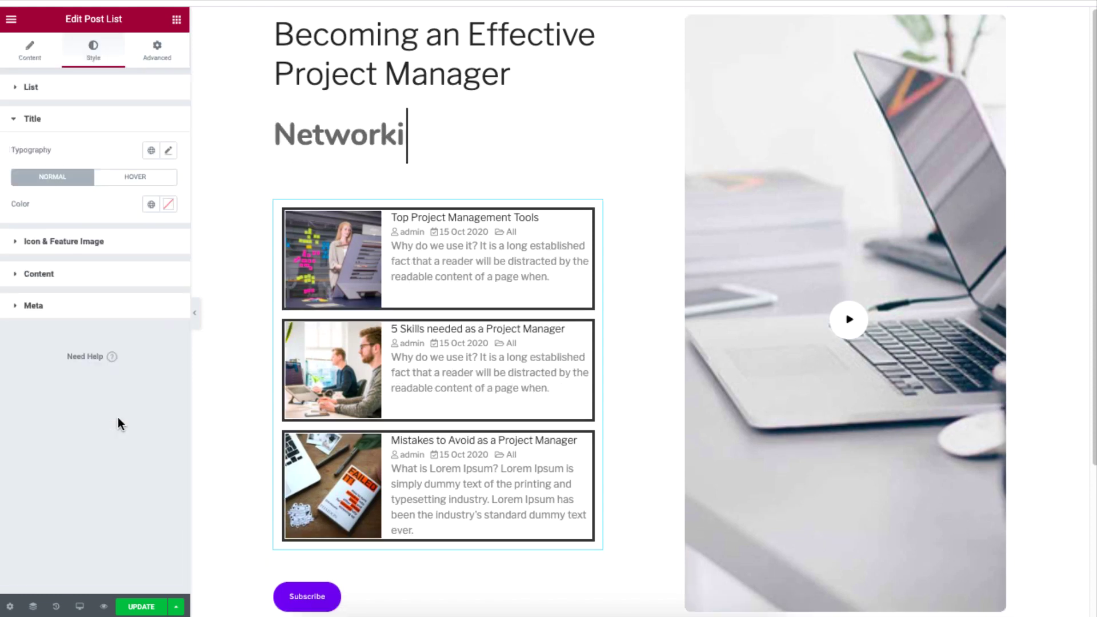
pyautogui.click(151, 205)
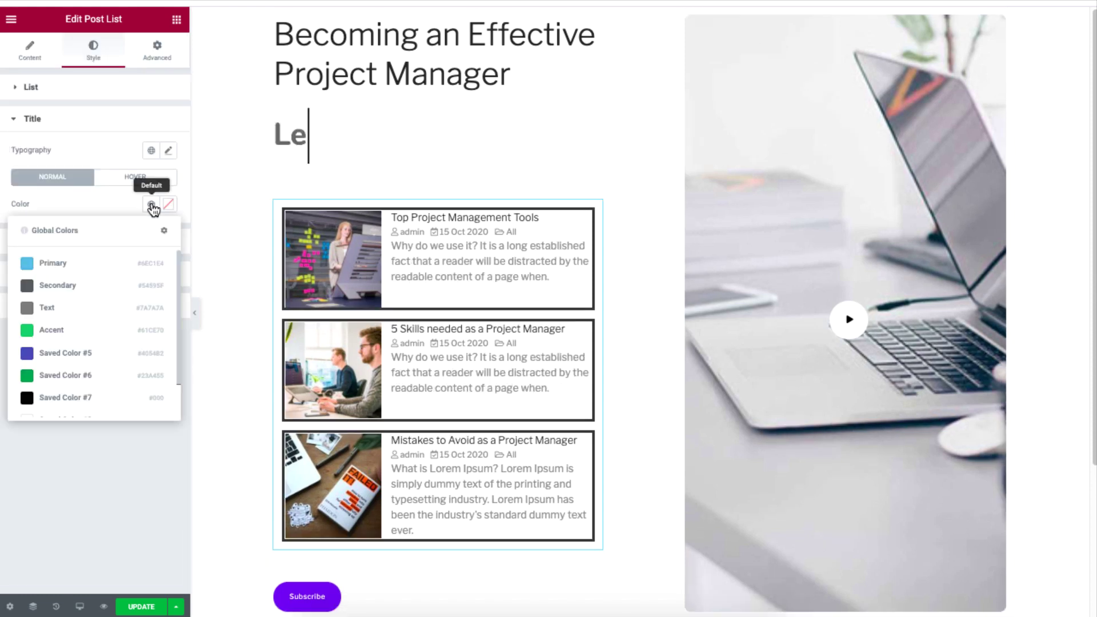
pyautogui.click(56, 266)
pyautogui.click(151, 152)
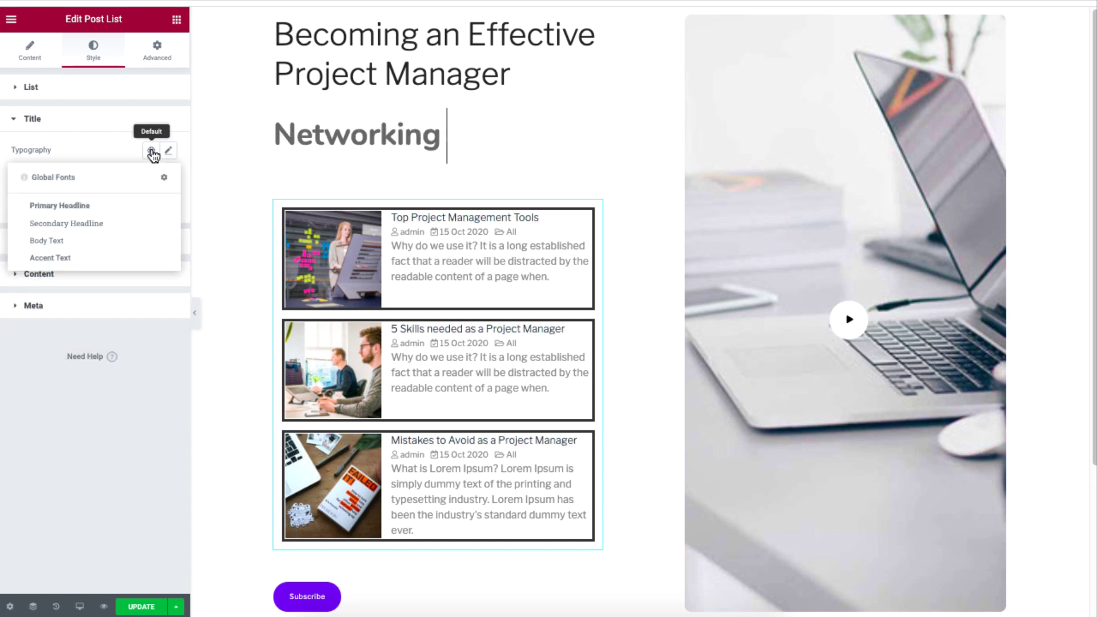
pyautogui.click(122, 204)
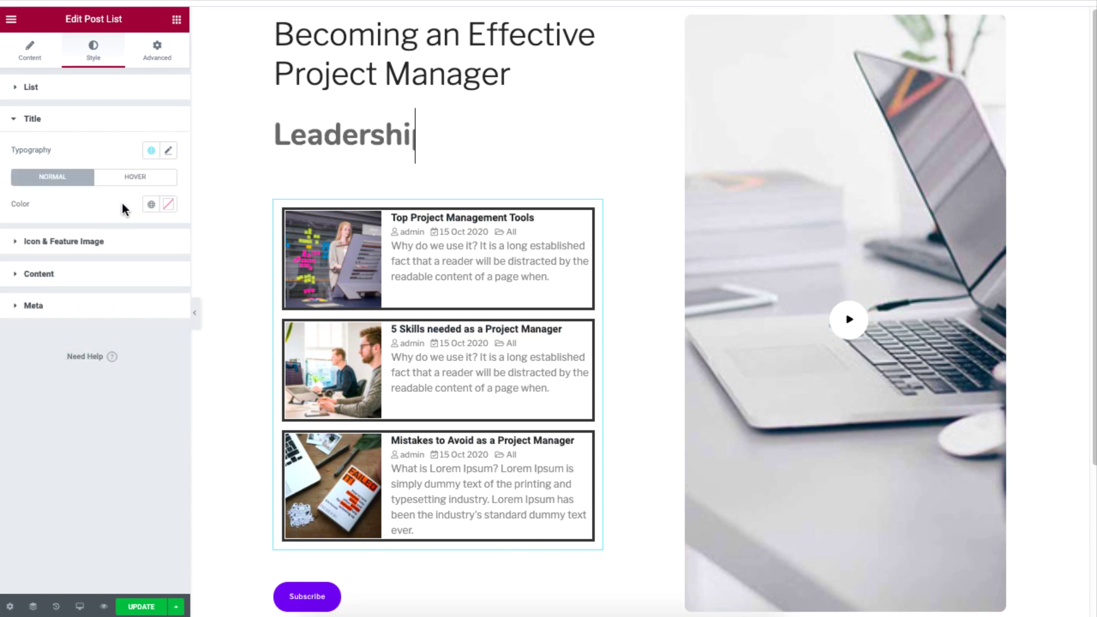
# - Set the feature image width to 162 and its right margin to 14
pyautogui.click(114, 243)
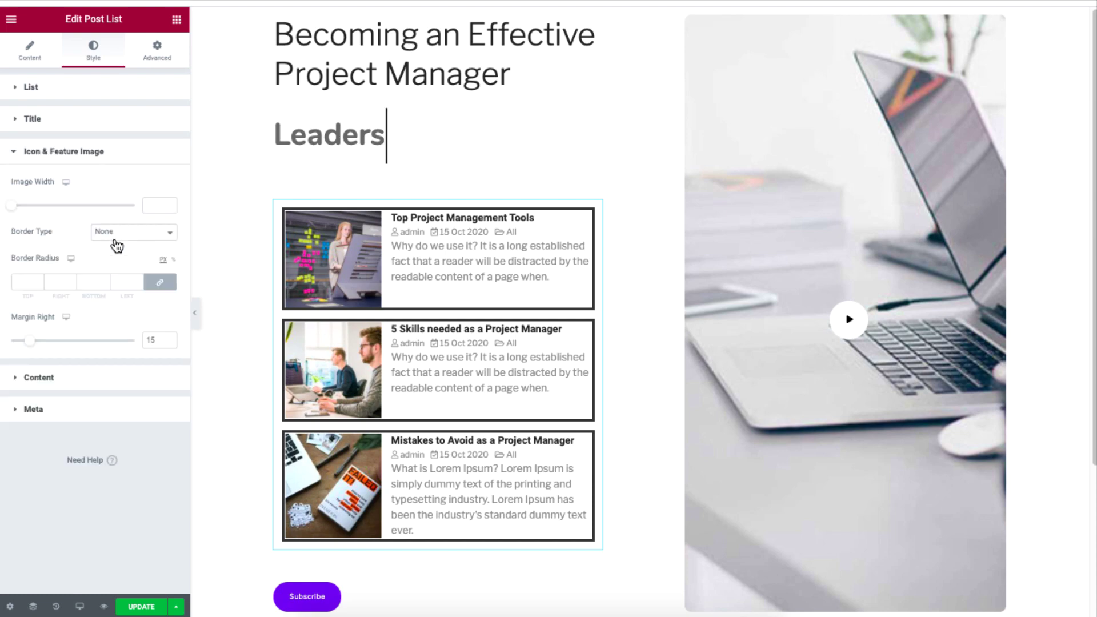
pyautogui.moveTo(12, 205); pyautogui.dragTo(34, 213)
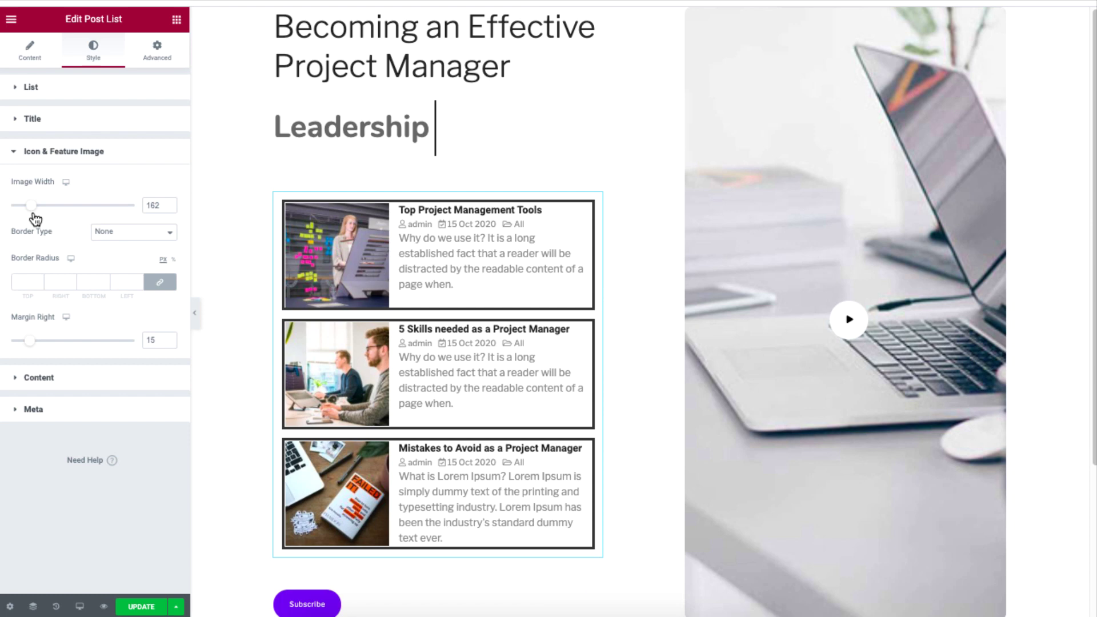
pyautogui.moveTo(33, 347); pyautogui.dragTo(32, 345)
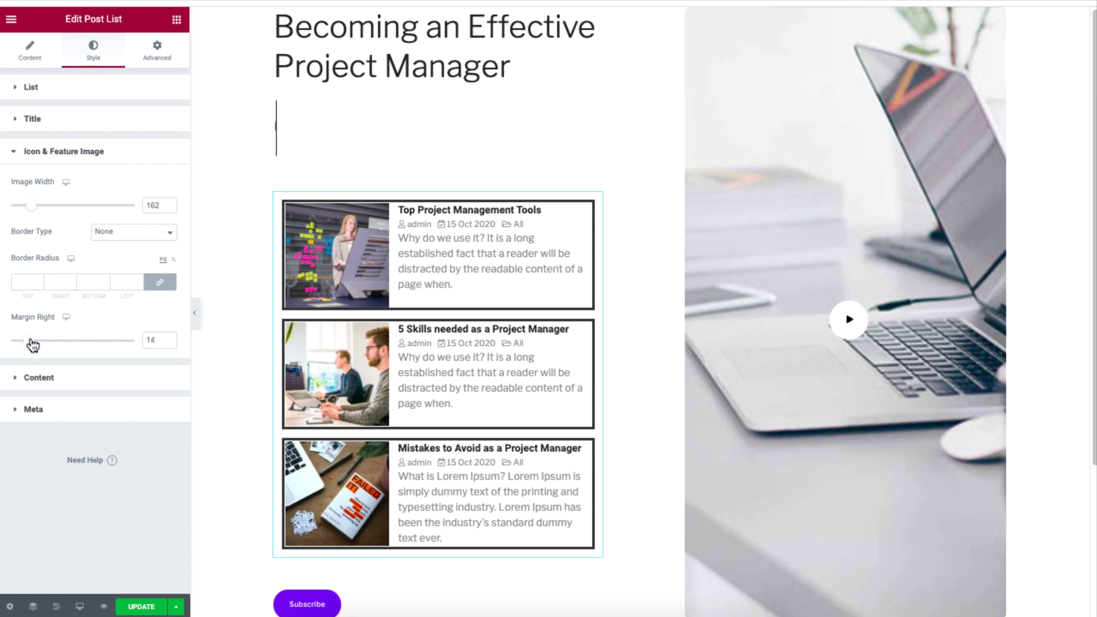
pyautogui.click(23, 152)
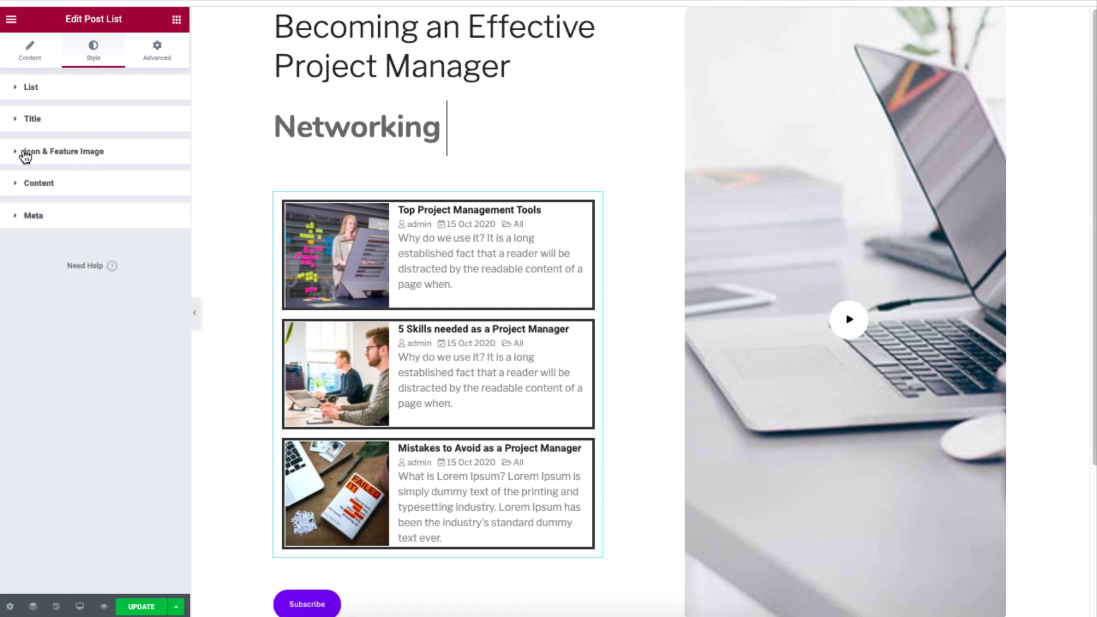
# - Style the excerpts with extra top spacing, the Primary global colour and the Body Text font
pyautogui.click(74, 186)
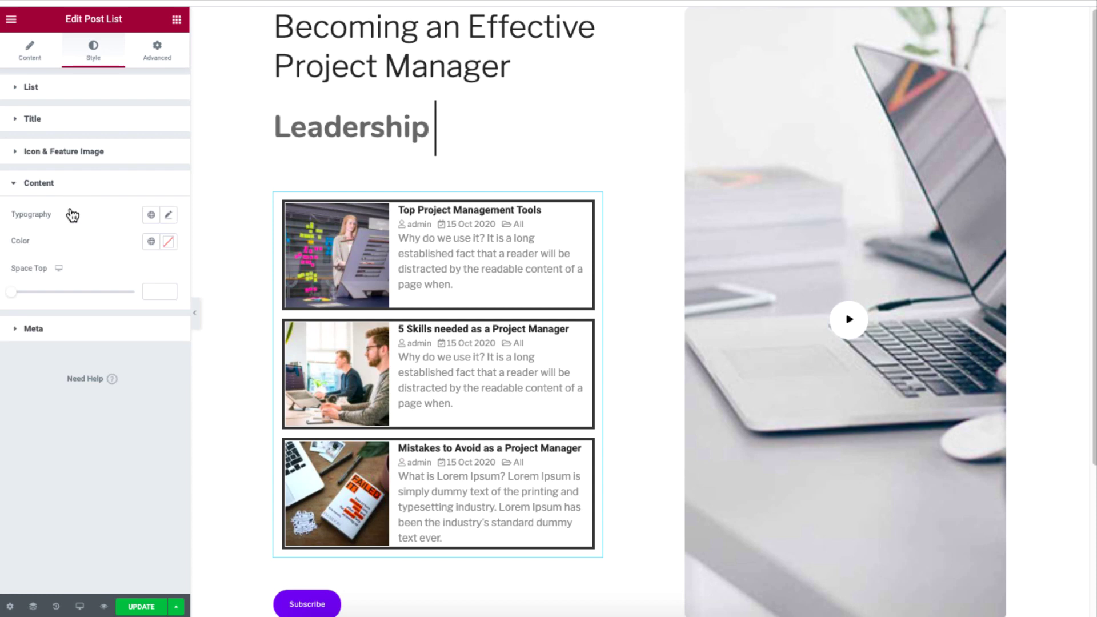
pyautogui.moveTo(16, 297)
pyautogui.mouseDown()
pyautogui.moveTo(52, 294)
pyautogui.moveTo(13, 293)
pyautogui.mouseUp()
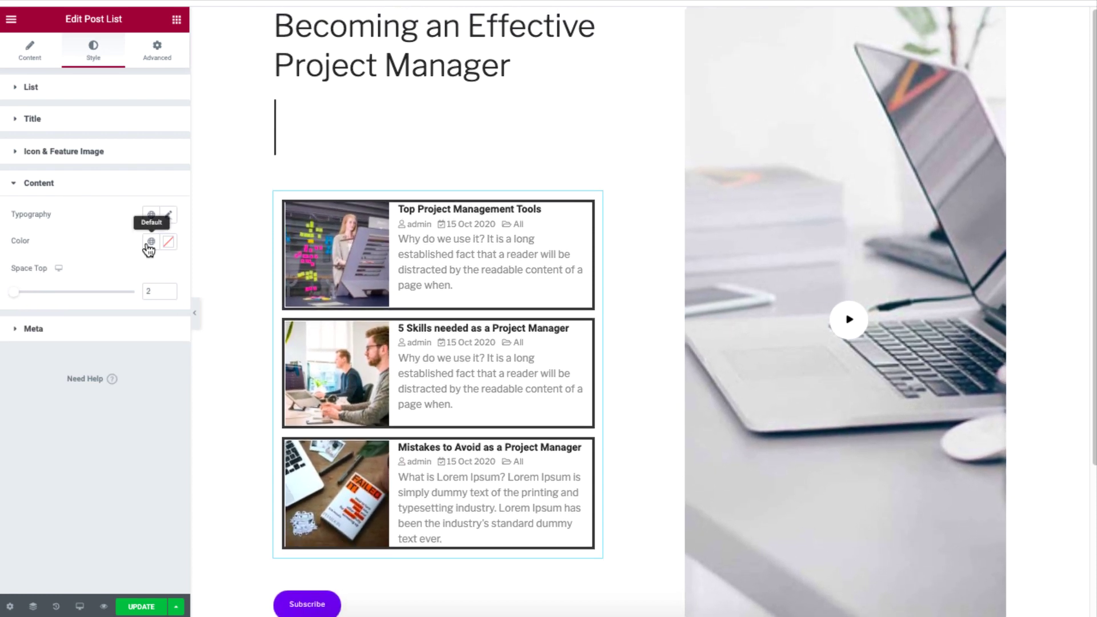
pyautogui.click(151, 242)
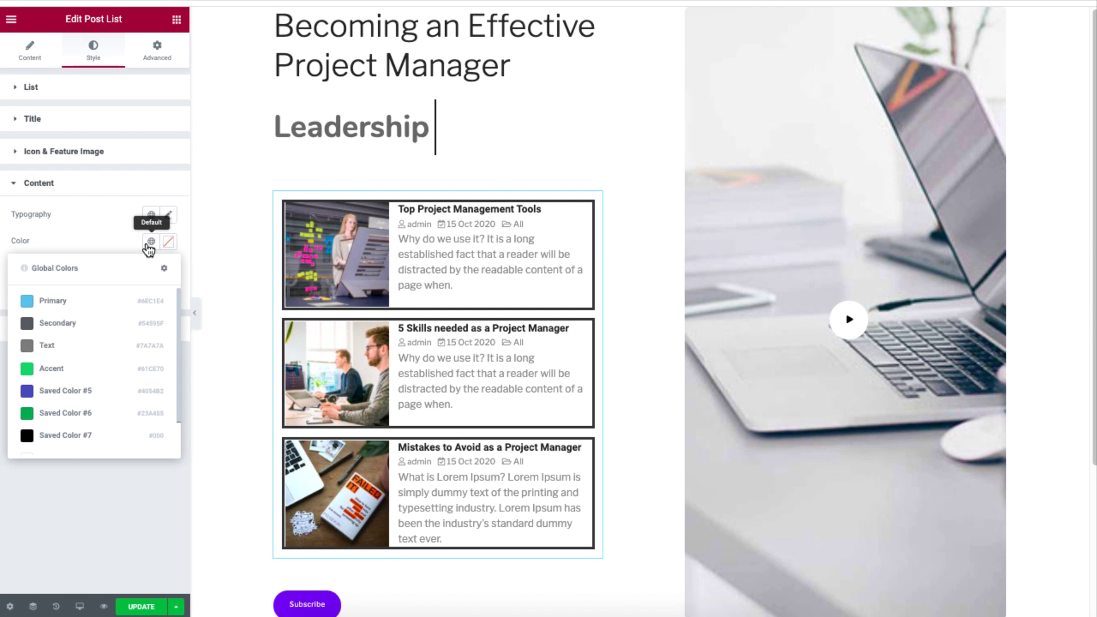
pyautogui.click(59, 300)
pyautogui.click(151, 215)
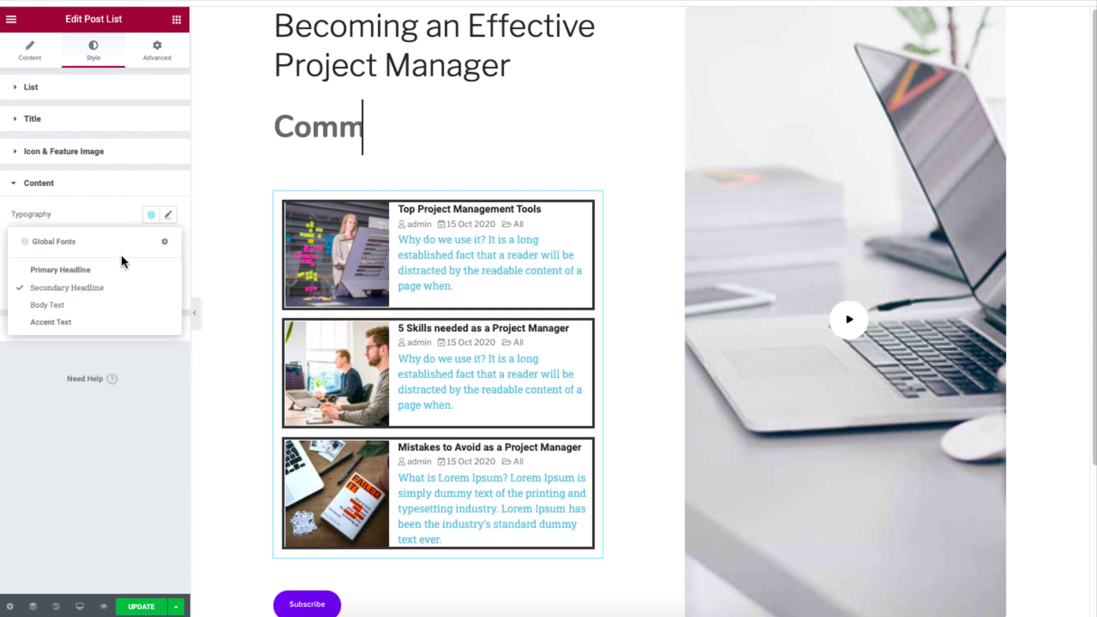
pyautogui.click(112, 304)
pyautogui.click(168, 214)
pyautogui.click(38, 183)
# - Set meta item spacing to 10, widen icon spacing, and colour the meta with the green Accent colour
pyautogui.click(53, 219)
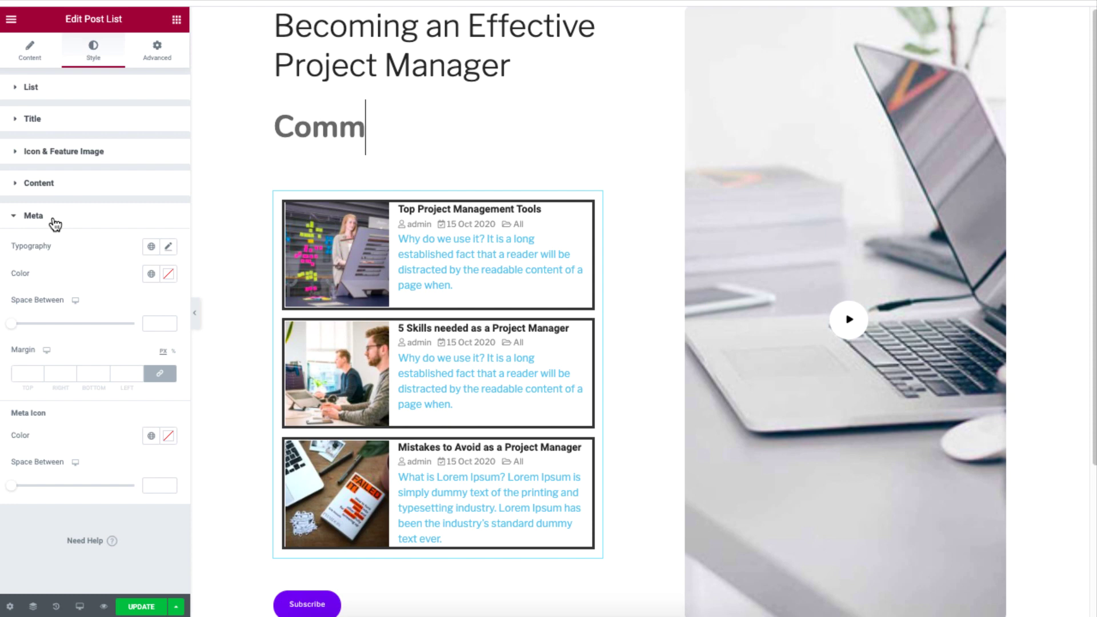
pyautogui.moveTo(14, 327); pyautogui.dragTo(26, 324)
pyautogui.moveTo(13, 487); pyautogui.dragTo(24, 490)
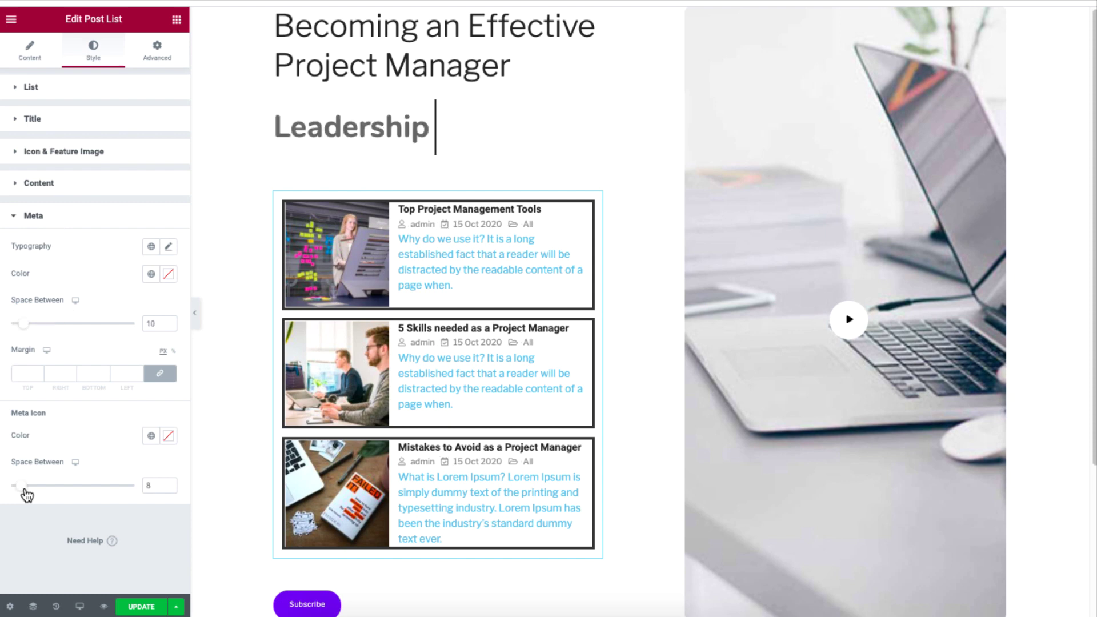
pyautogui.click(151, 274)
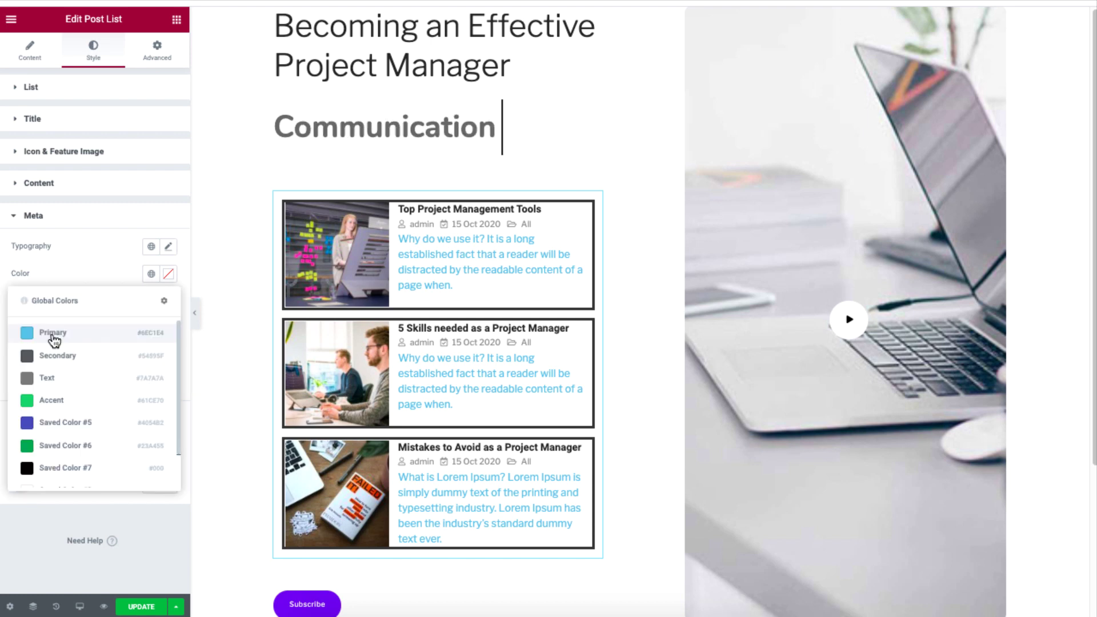
pyautogui.click(53, 335)
pyautogui.click(151, 274)
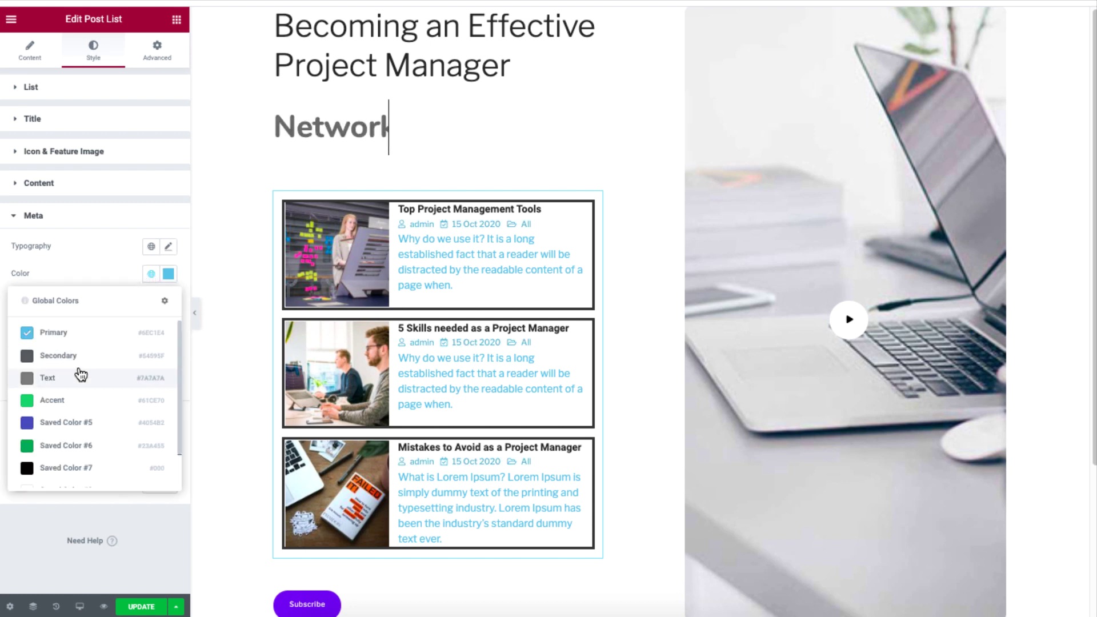
pyautogui.click(58, 401)
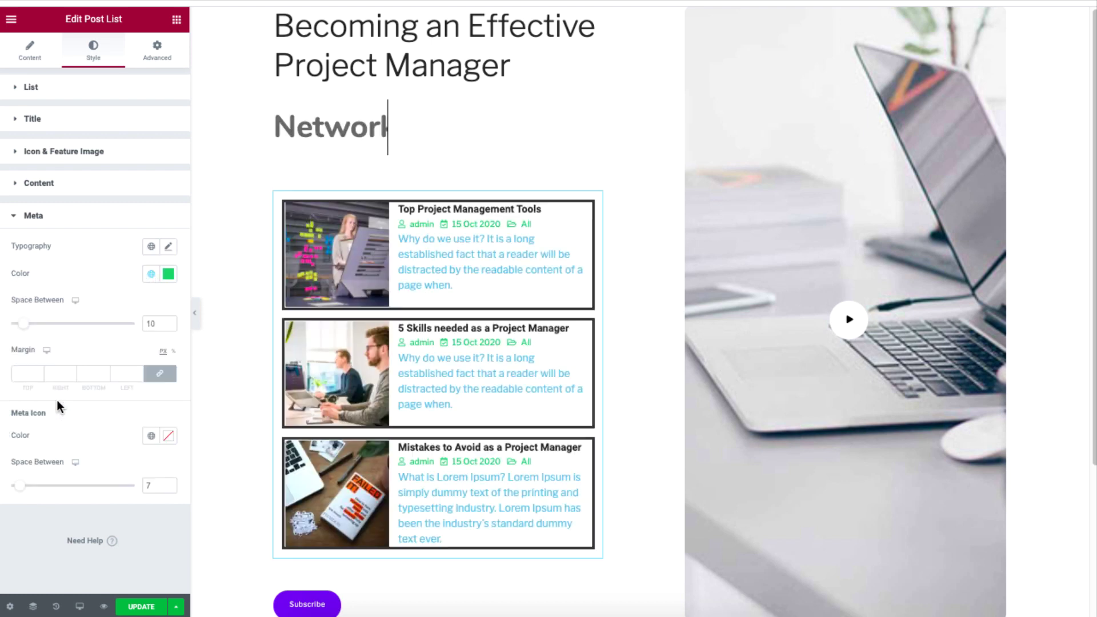
pyautogui.click(114, 216)
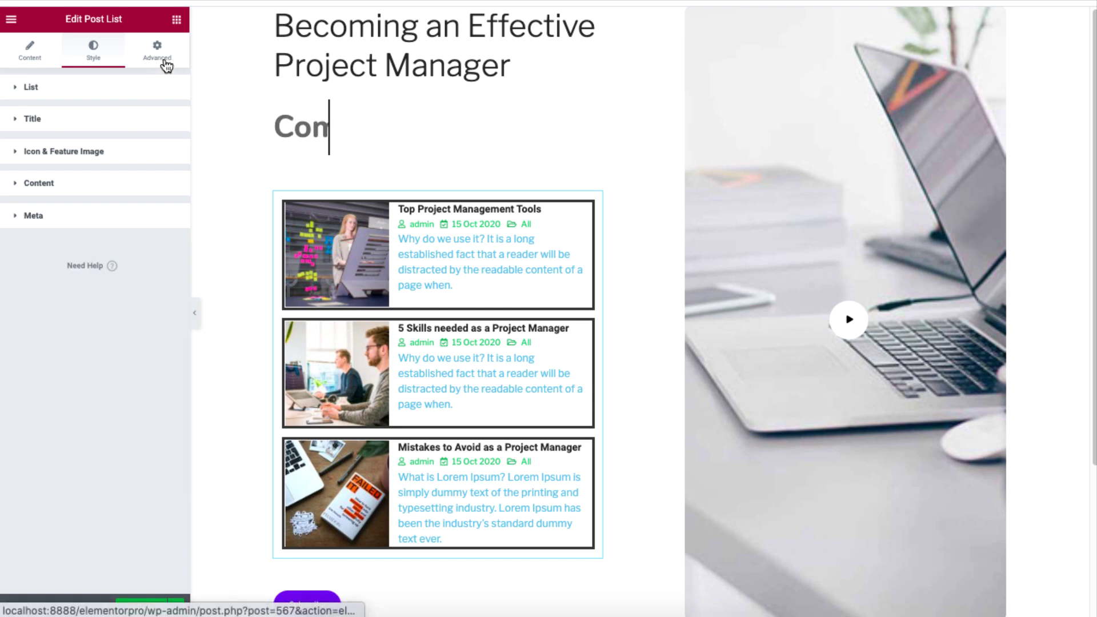
# - Set the Post List's Advanced margin to -15 on all sides and update the page
pyautogui.click(165, 62)
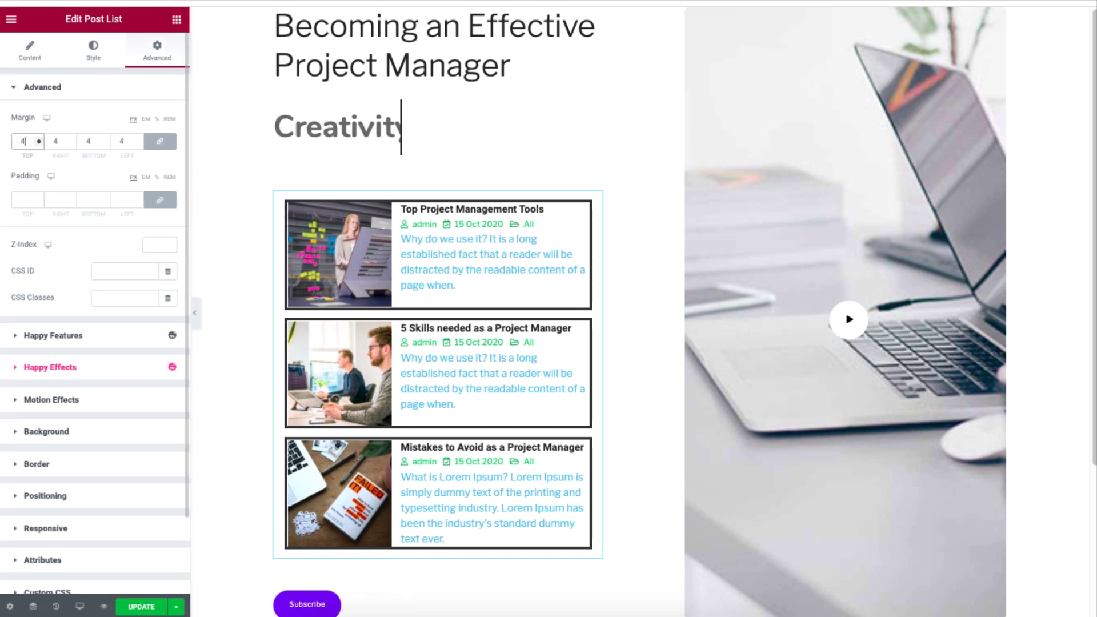
pyautogui.press('BackSpace')
pyautogui.write('-4')
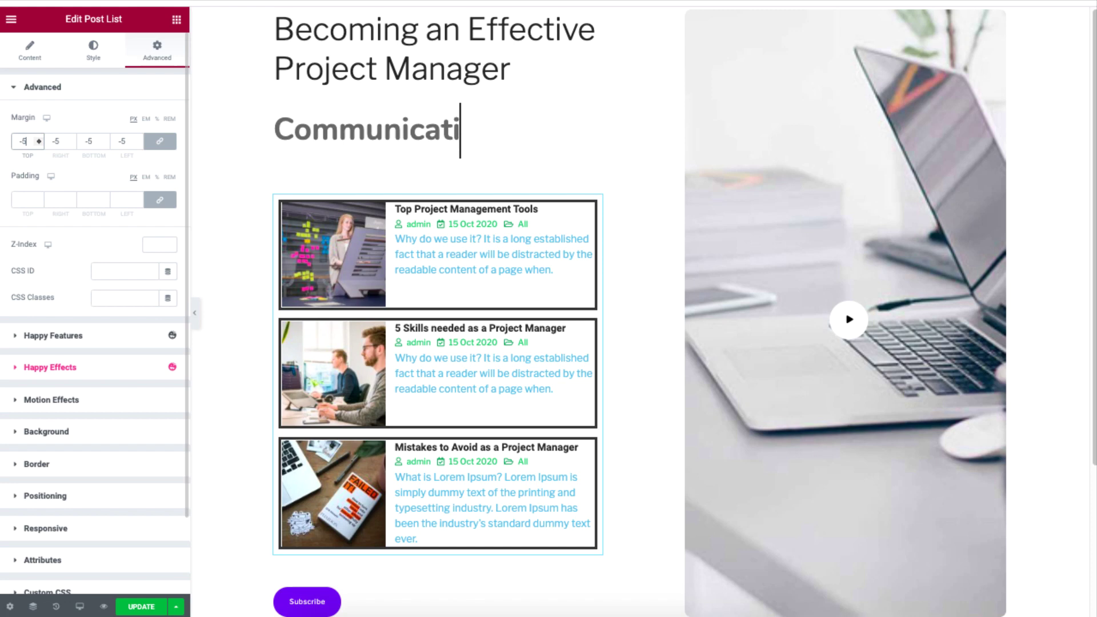
pyautogui.press('BackSpace')
pyautogui.write('11')
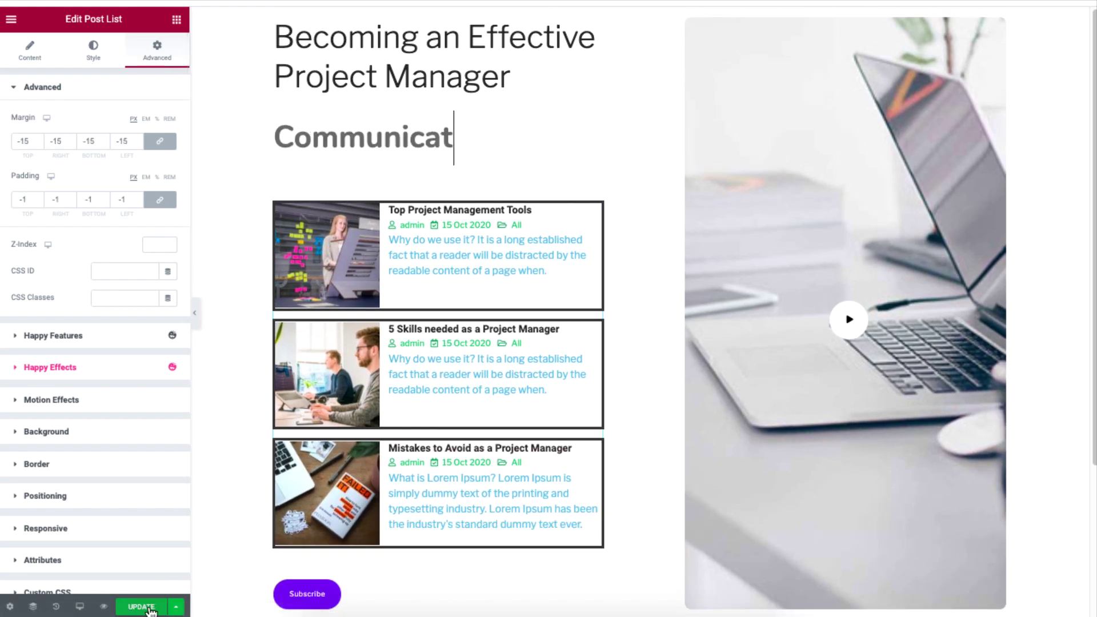
pyautogui.click(148, 609)
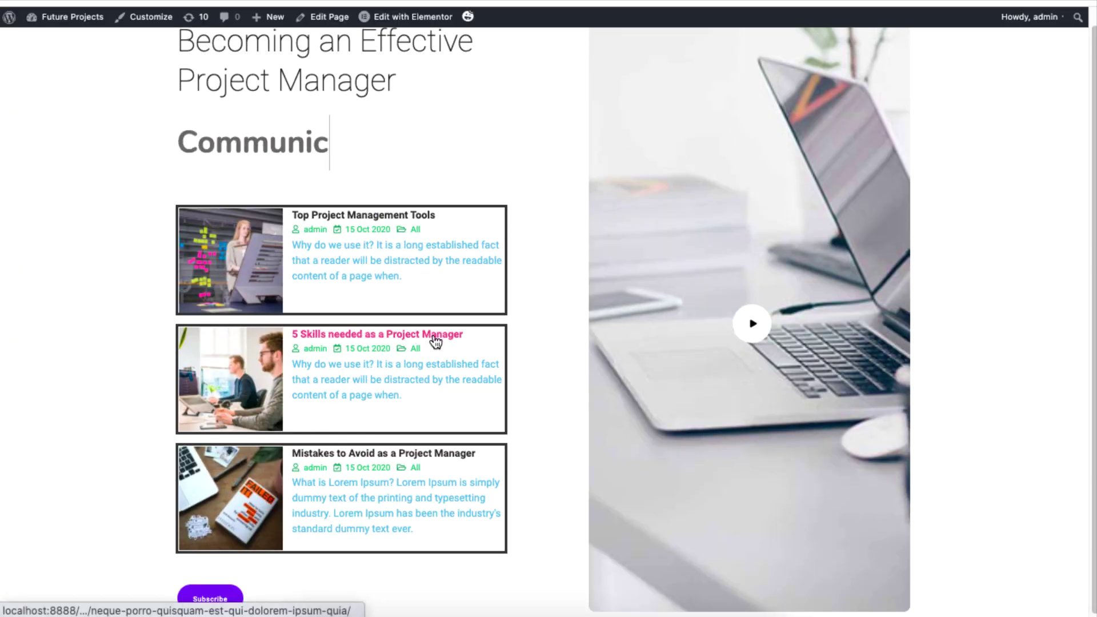
# - Test the live links to 5 Skills and Mistakes to Avoid, ending on Top Project Management Tools
pyautogui.click(436, 336)
pyautogui.scroll(-5, 435, 341)
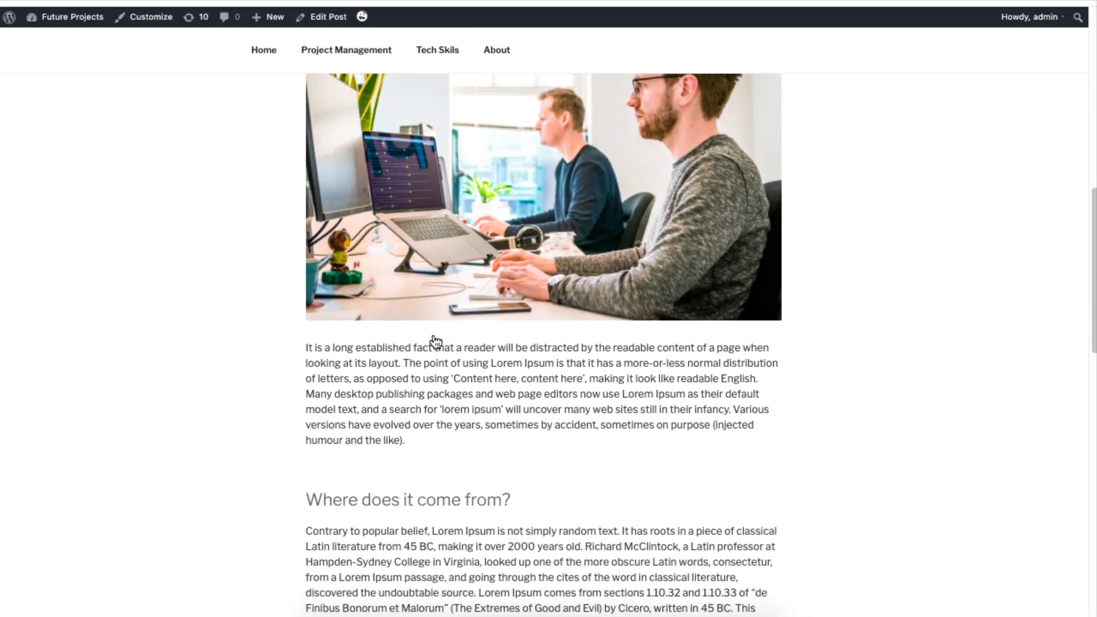
pyautogui.scroll(5, 434, 341)
pyautogui.click(355, 65)
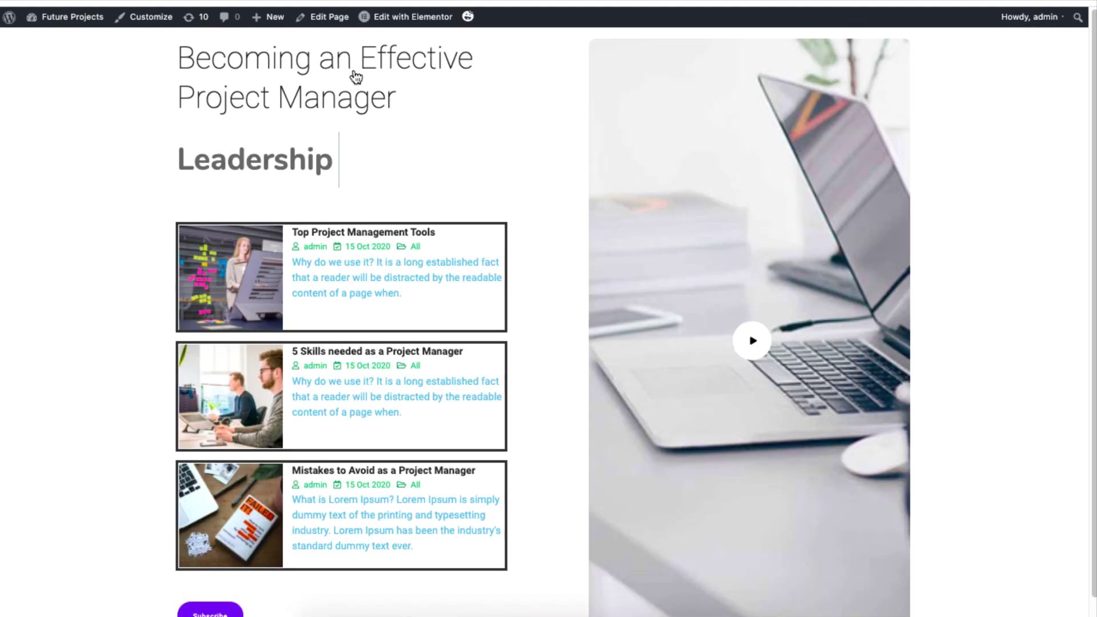
pyautogui.click(379, 471)
pyautogui.scroll(-10, 380, 480)
pyautogui.click(378, 55)
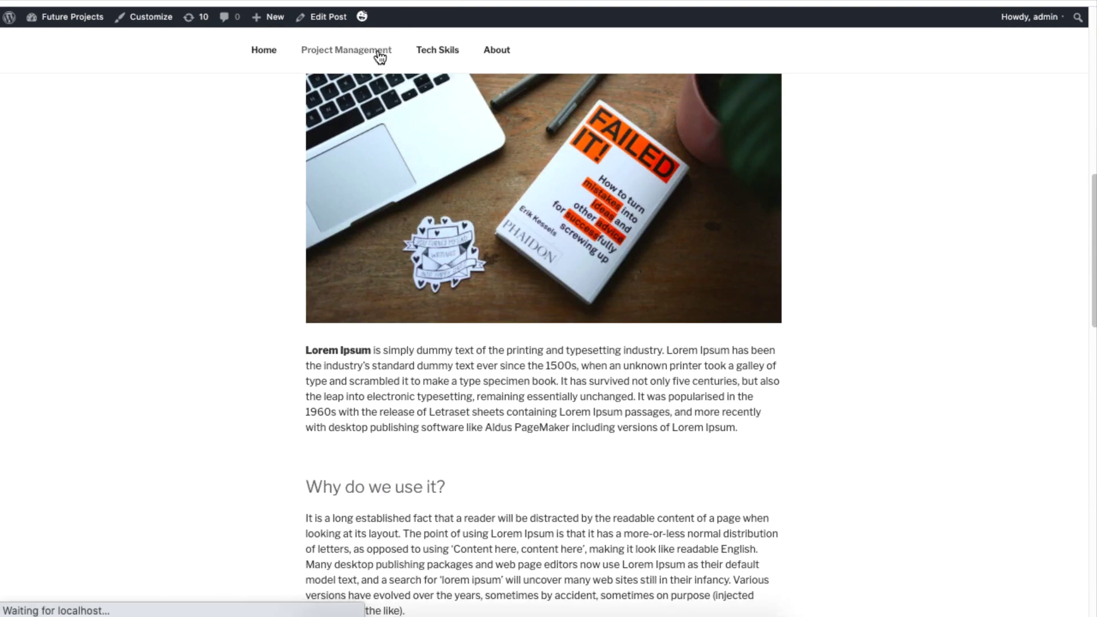
pyautogui.click(393, 232)
pyautogui.scroll(-6, 393, 234)
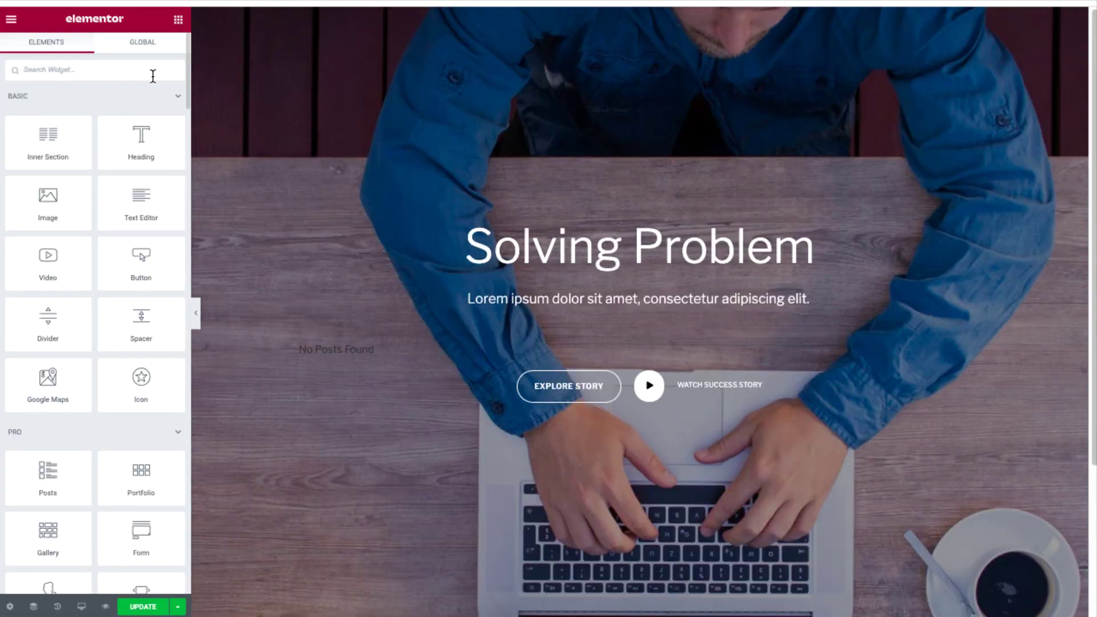
# - Search 'post' and drop a Post Tab widget under the 'Solving Problem' subheading
pyautogui.write('post')
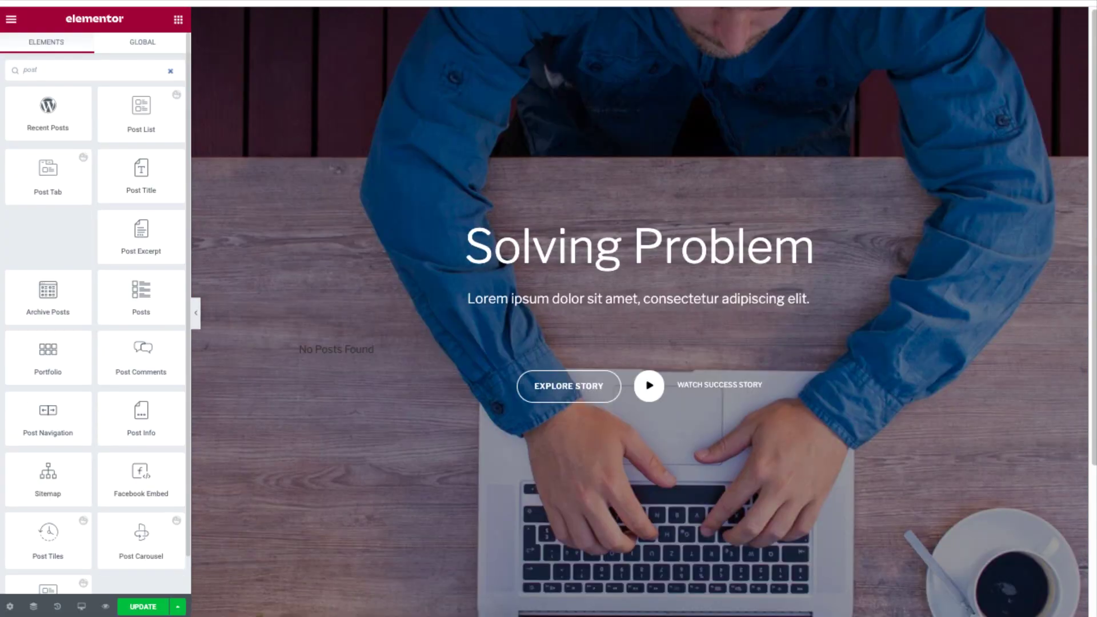
pyautogui.moveTo(38, 179); pyautogui.dragTo(616, 340)
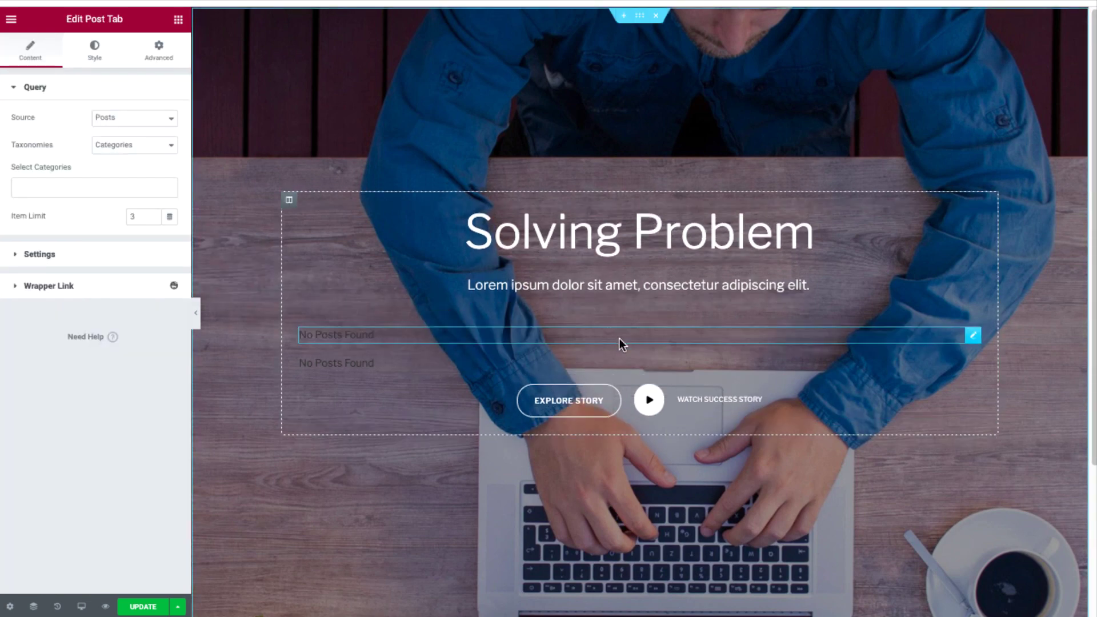
# - Keep Categories as the taxonomy and add All, Project Managment and Tech as category tabs
pyautogui.click(171, 149)
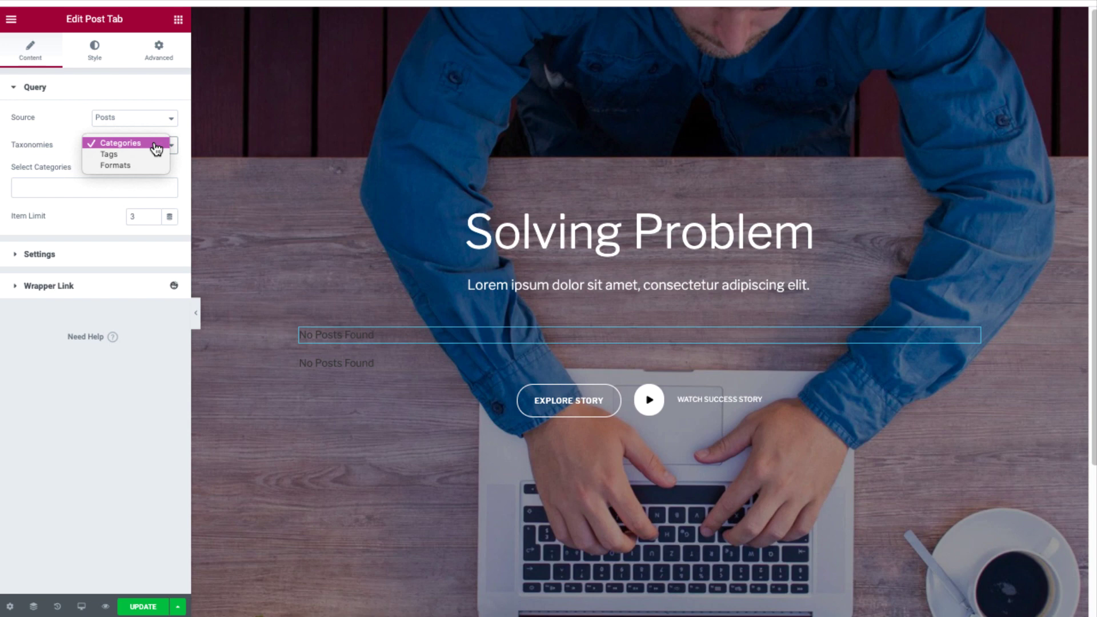
pyautogui.click(156, 149)
pyautogui.click(145, 192)
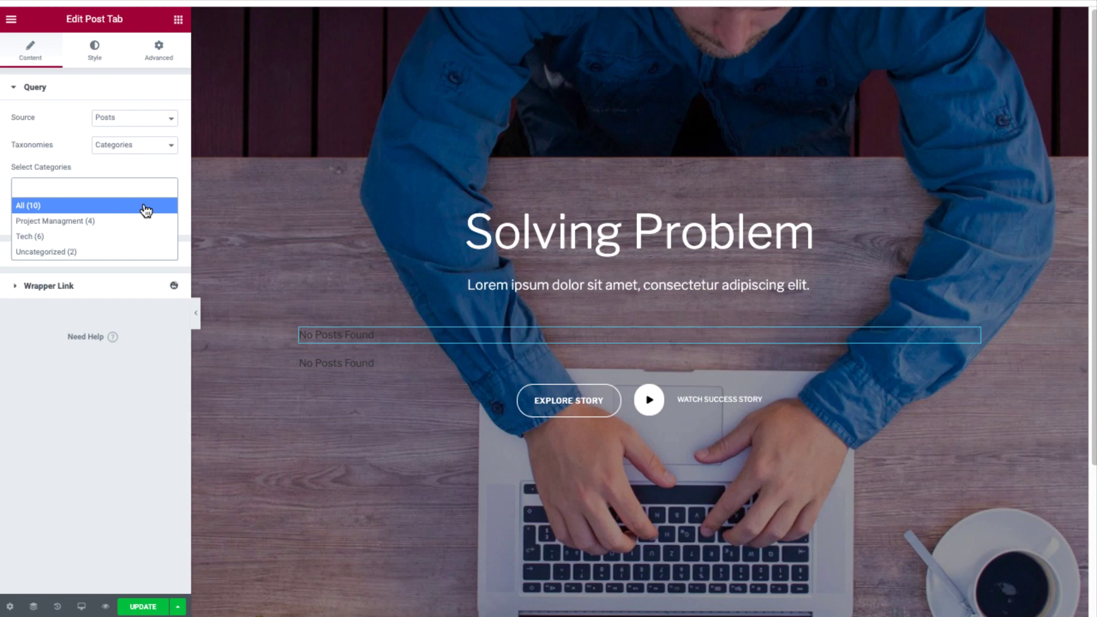
pyautogui.click(146, 210)
pyautogui.click(144, 195)
pyautogui.click(142, 221)
pyautogui.click(143, 236)
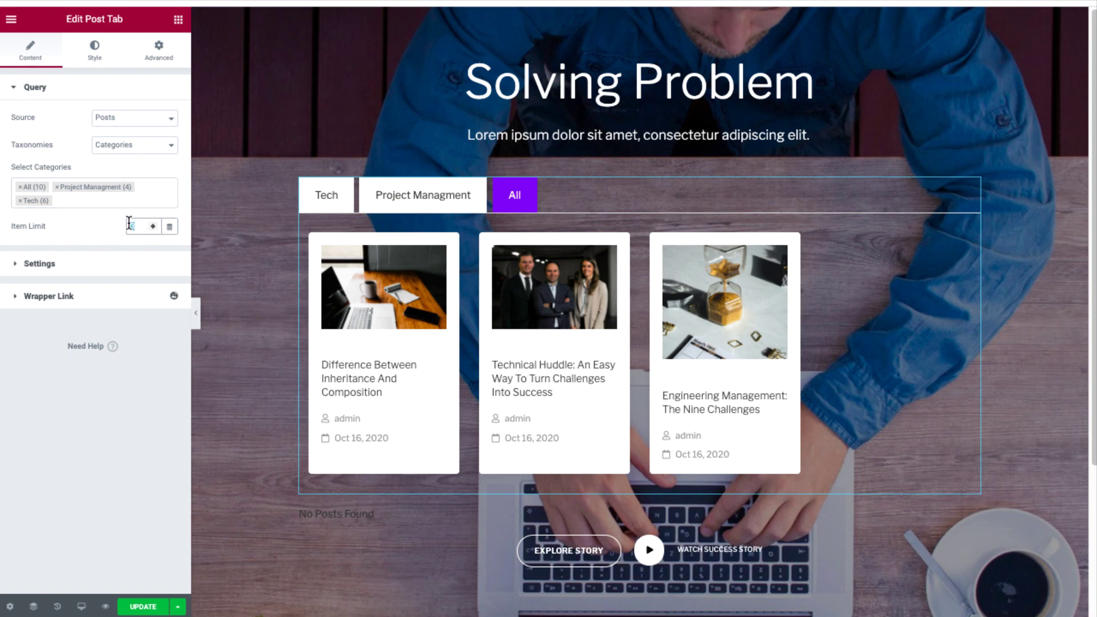
# - Set the item limit to 4 and preview the Project Managment and All tabs
pyautogui.click(129, 225)
pyautogui.write('4')
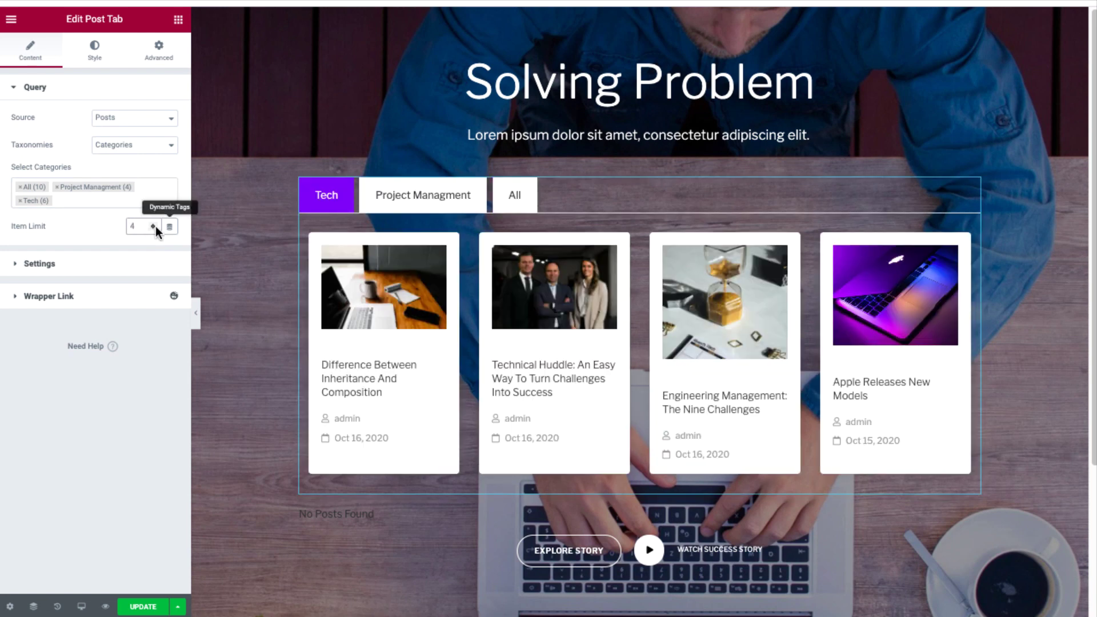
pyautogui.click(404, 206)
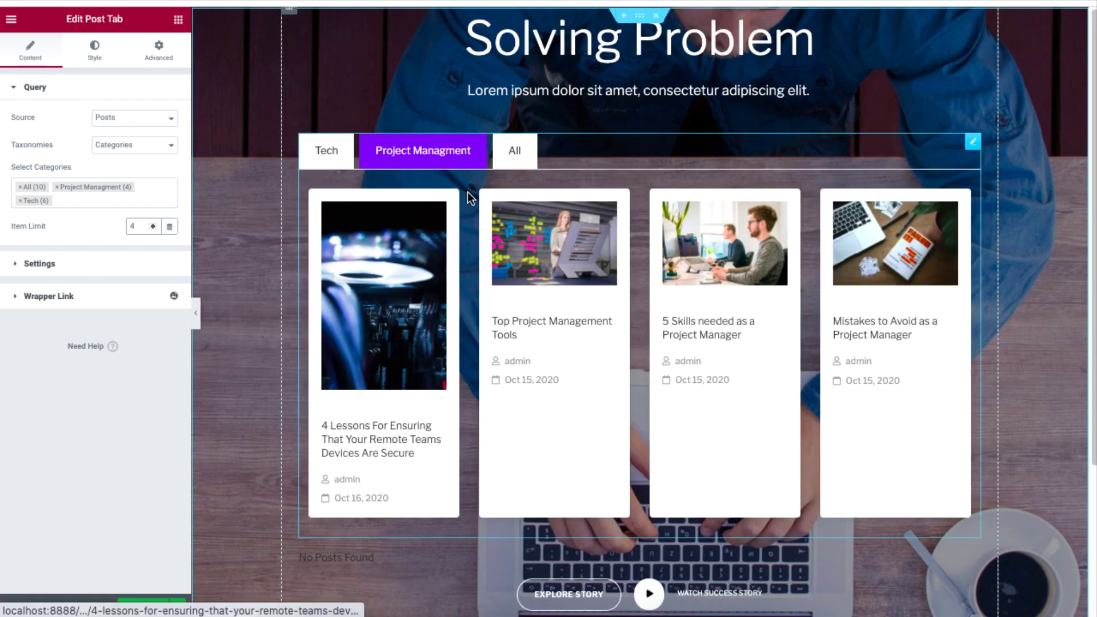
pyautogui.click(517, 153)
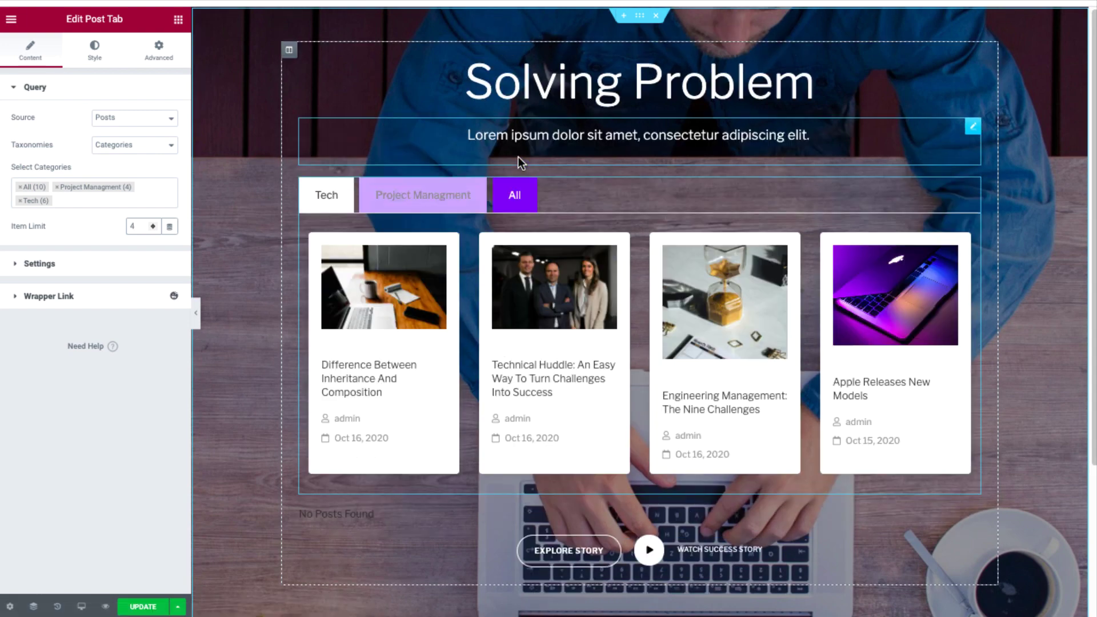
# - Keep 4 columns, try Filter Position Right then set it back to Top, and align filters center
pyautogui.click(40, 265)
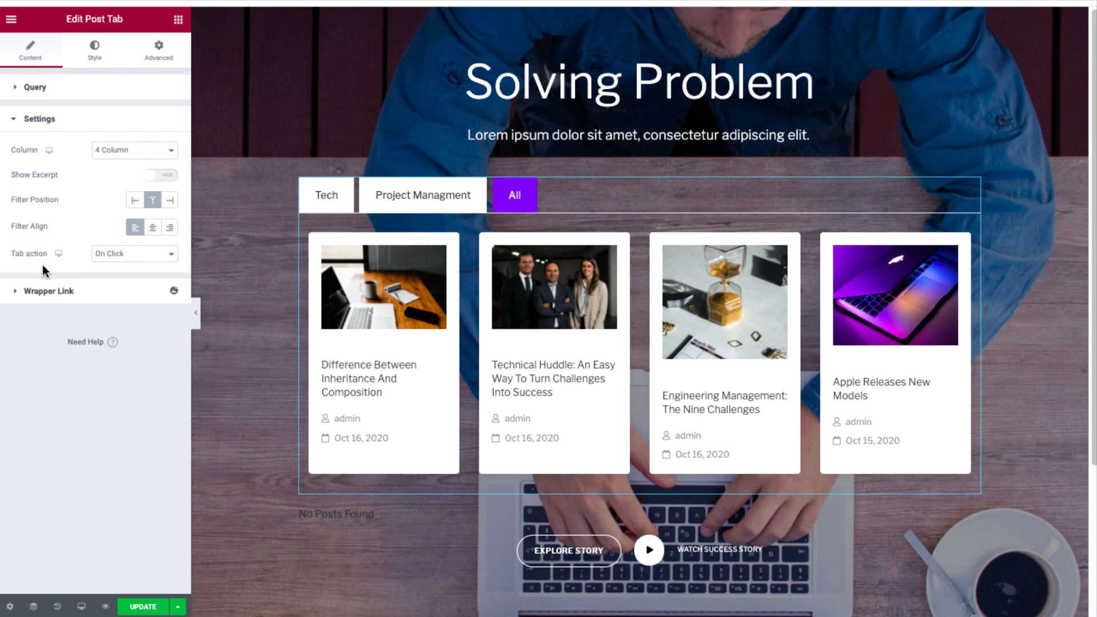
pyautogui.click(144, 152)
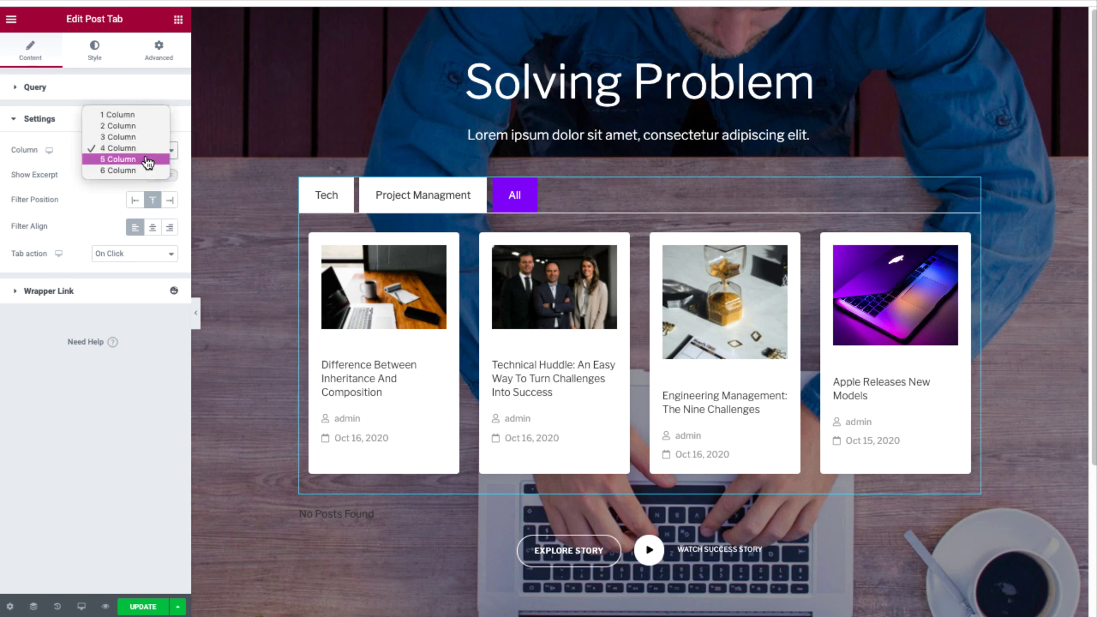
pyautogui.click(150, 148)
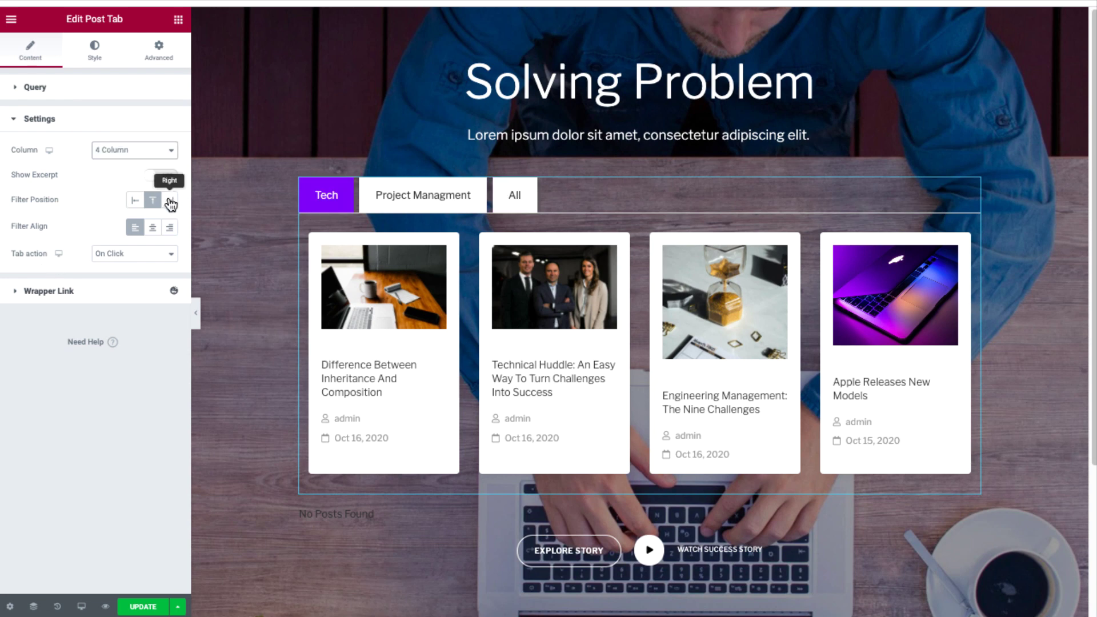
pyautogui.click(169, 200)
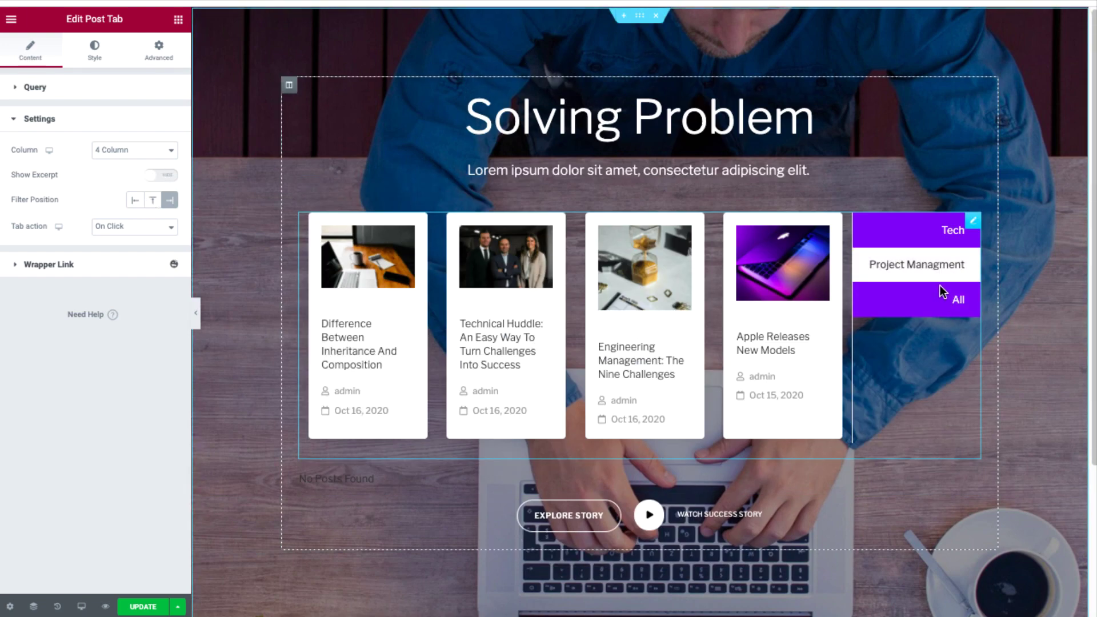
pyautogui.click(153, 201)
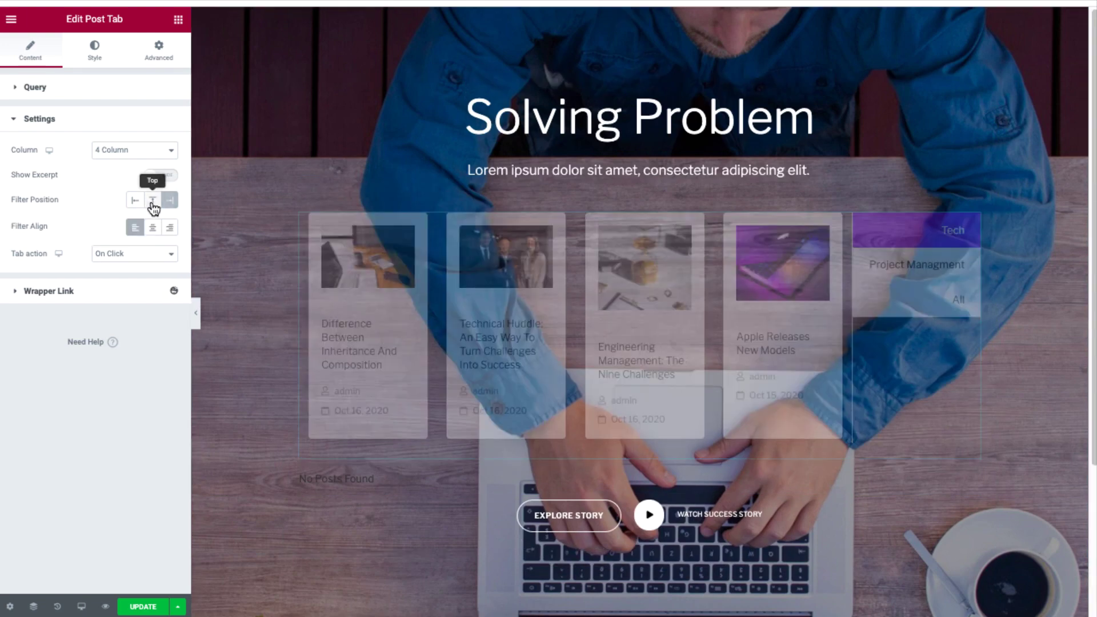
pyautogui.click(153, 203)
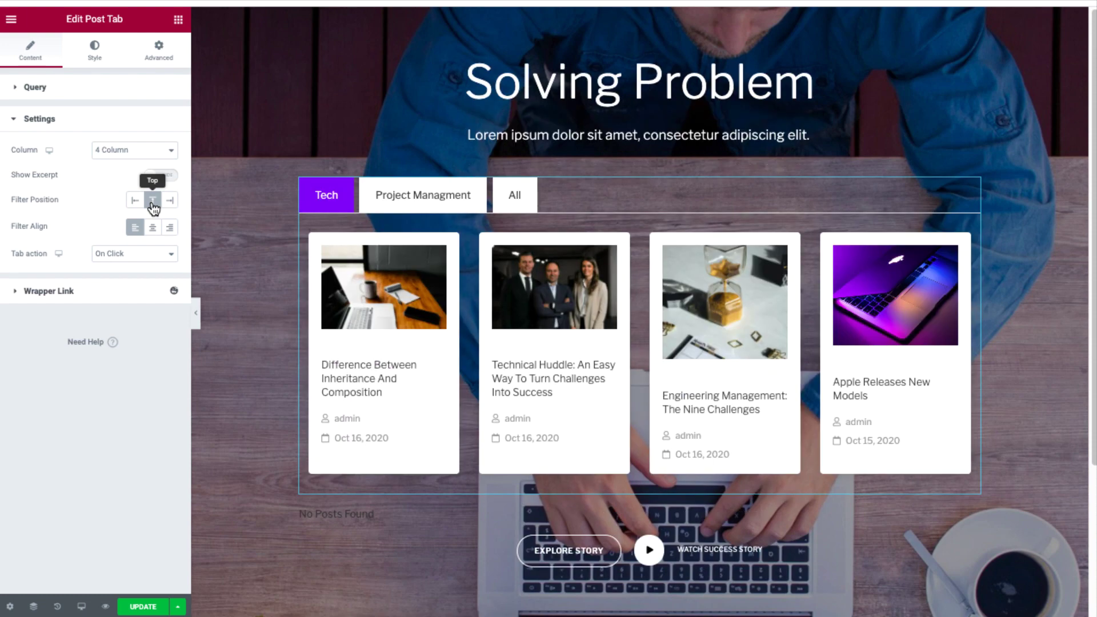
pyautogui.click(153, 228)
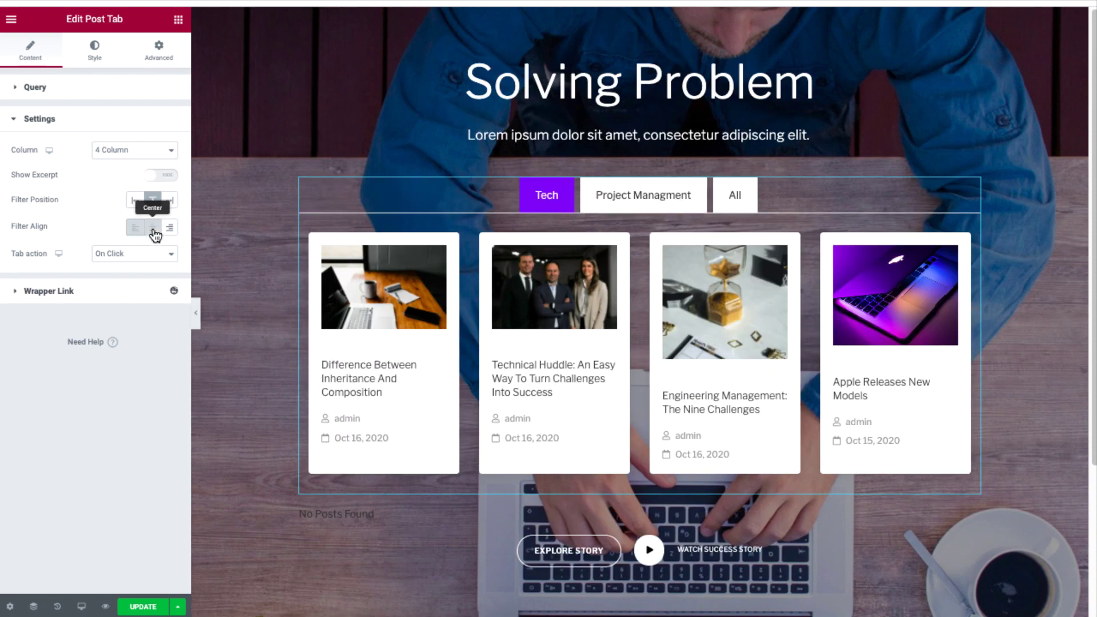
# - Set the filter bar's bottom margin and padding to 12, leaving its border as none
pyautogui.click(90, 57)
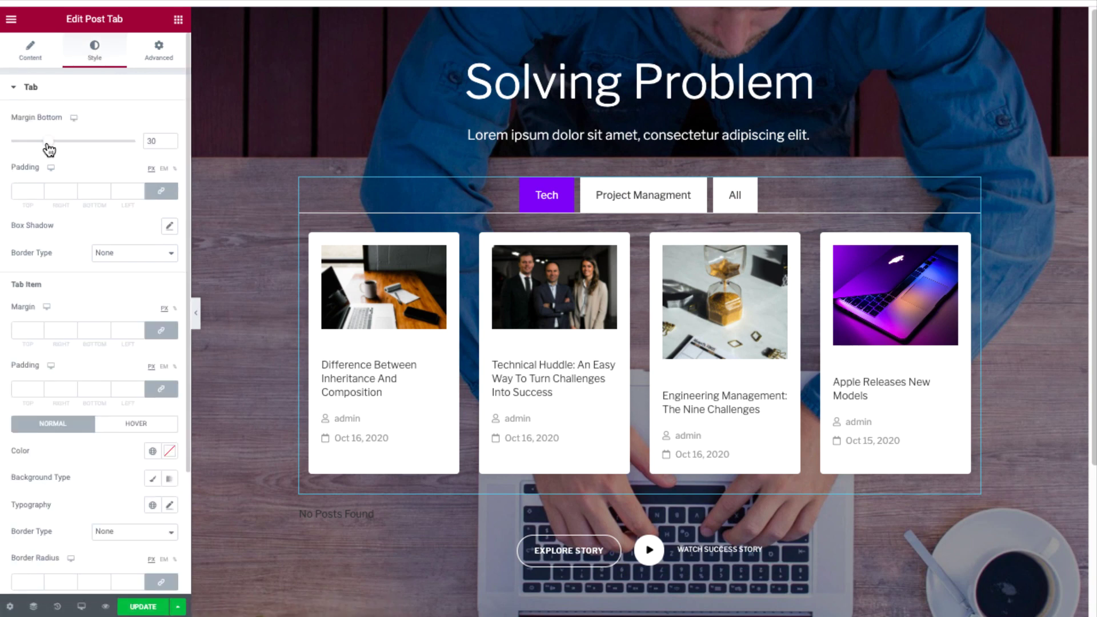
pyautogui.moveTo(49, 143); pyautogui.dragTo(25, 166)
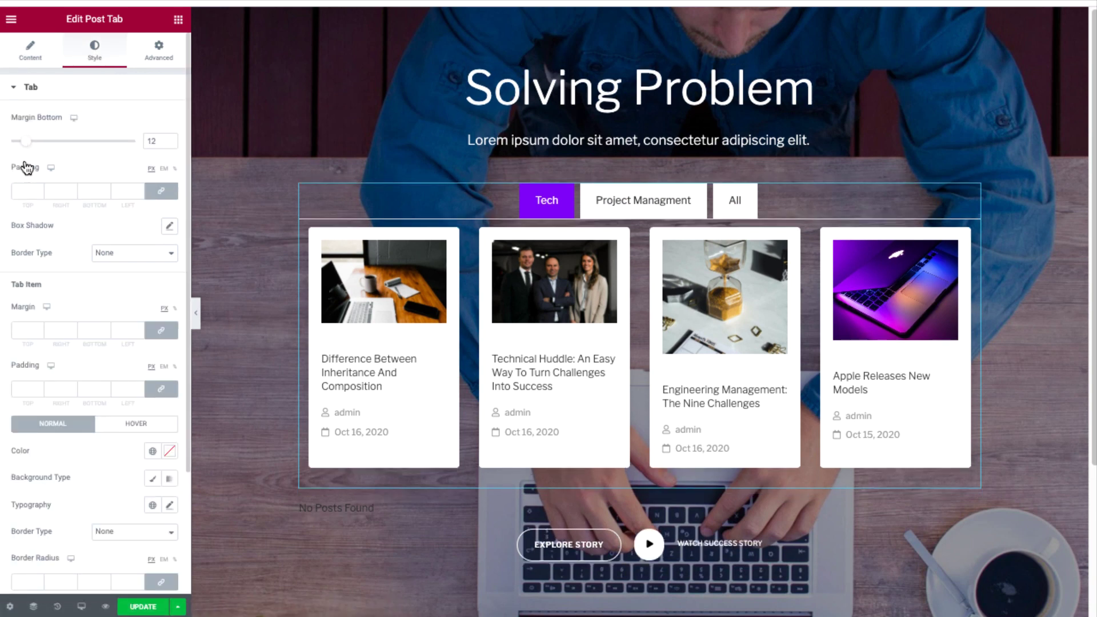
pyautogui.click(36, 195)
pyautogui.write('11')
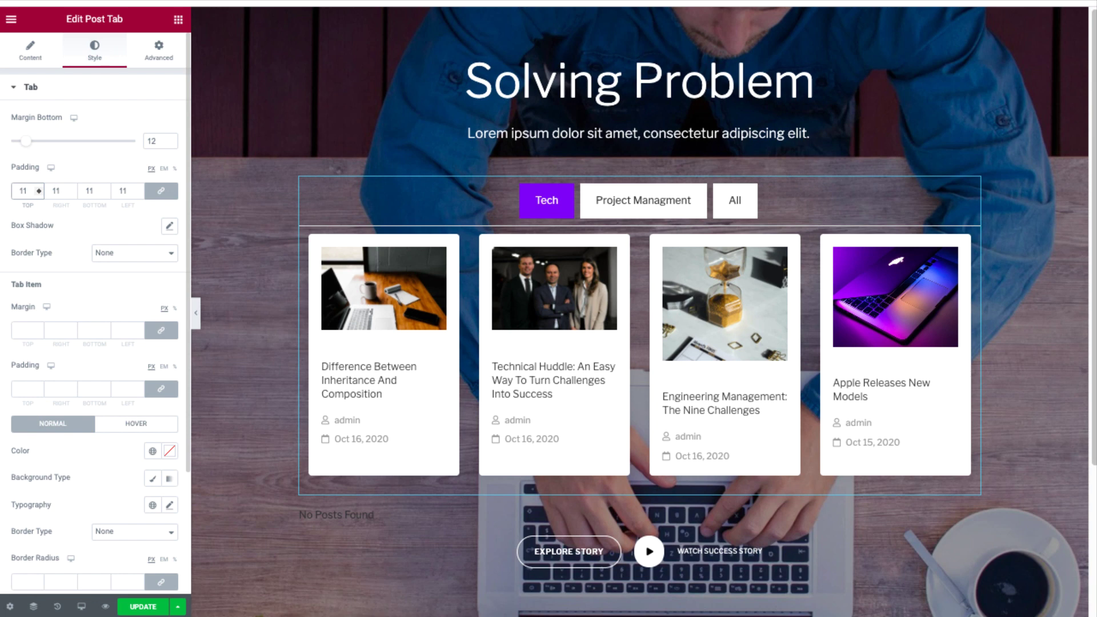
pyautogui.press('Up')
pyautogui.click(135, 253)
pyautogui.click(135, 257)
pyautogui.hotkey('ctrl', 'z')
# - Give each filter tab item a 15 margin and 21 padding
pyautogui.scroll(-3, 137, 278)
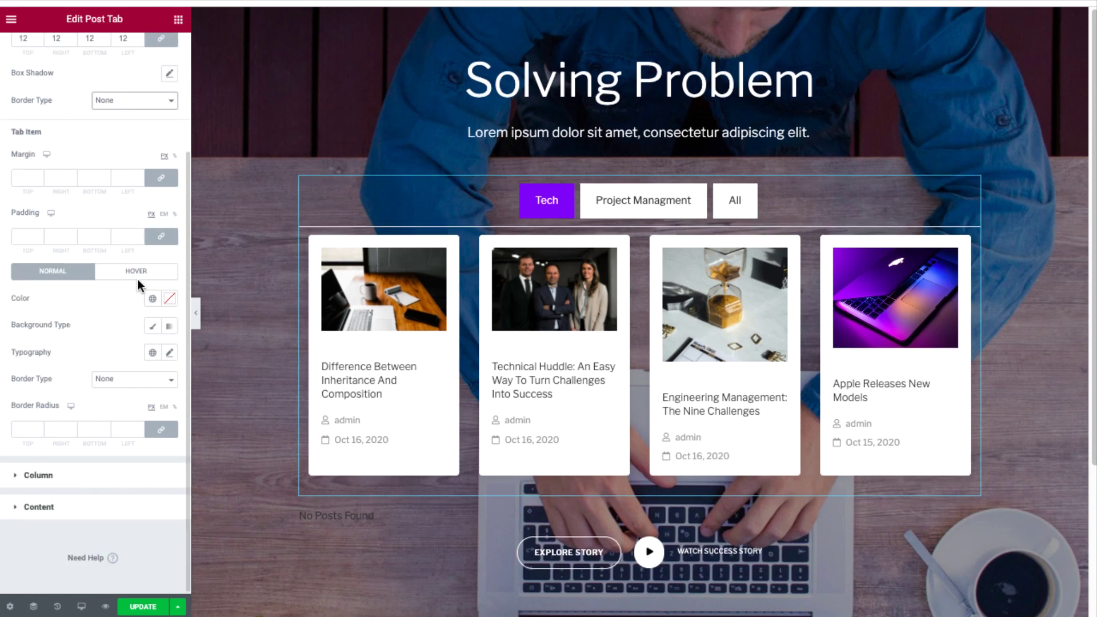
pyautogui.click(22, 177)
pyautogui.write('15')
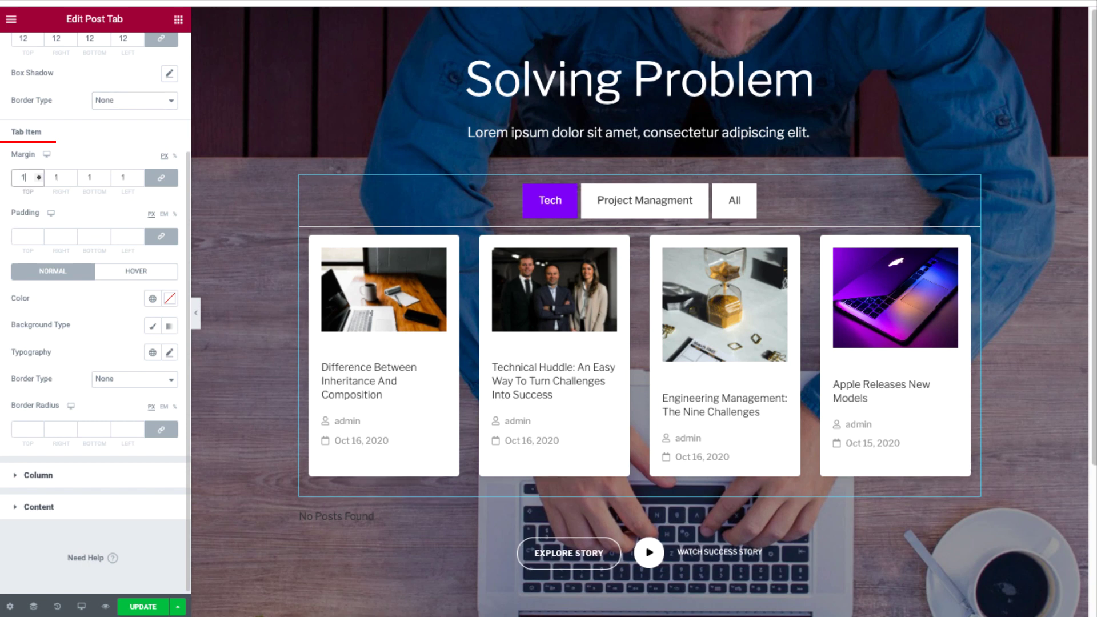
pyautogui.click(23, 236)
pyautogui.write('21')
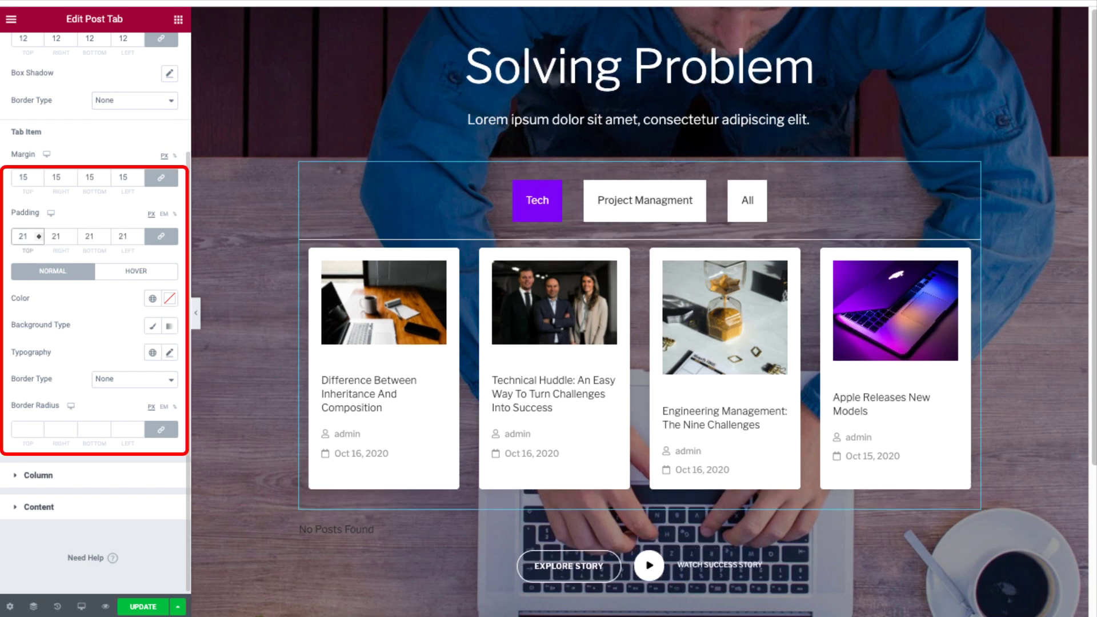
# - Widen the post card column spacing, set title bottom margin to 11, and adjust meta text size
pyautogui.click(89, 480)
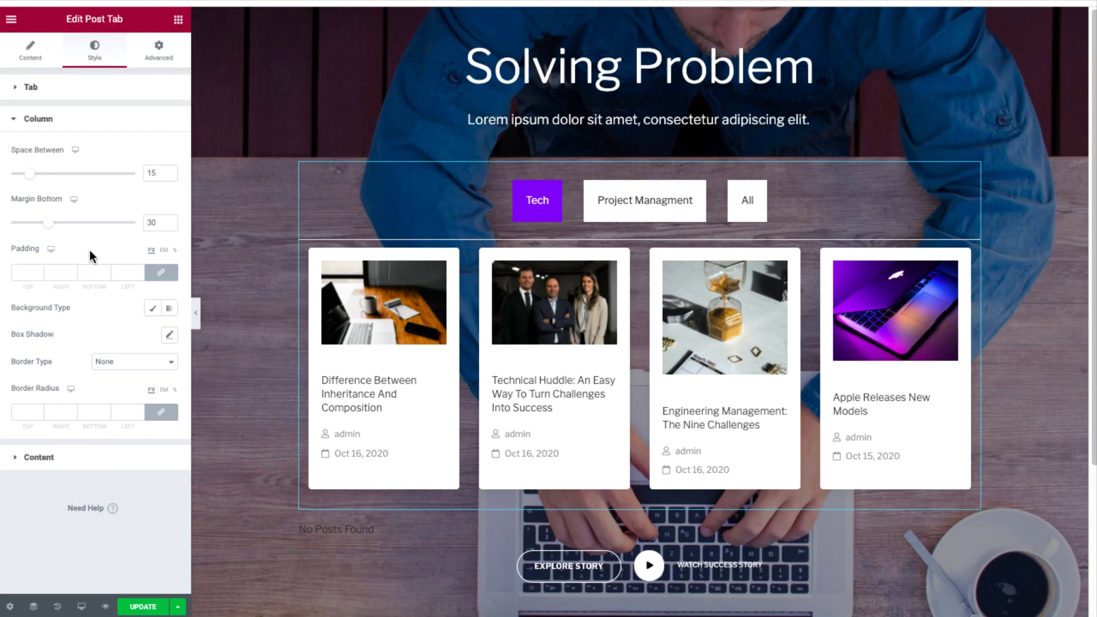
pyautogui.moveTo(30, 174); pyautogui.dragTo(34, 197)
pyautogui.click(36, 457)
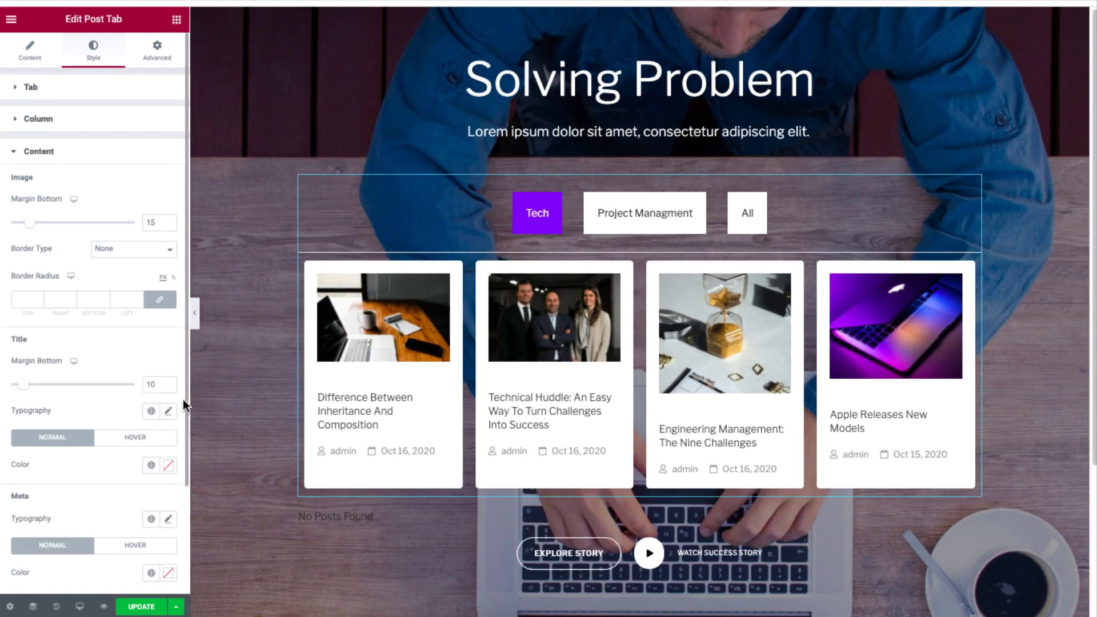
pyautogui.scroll(-3, 183, 401)
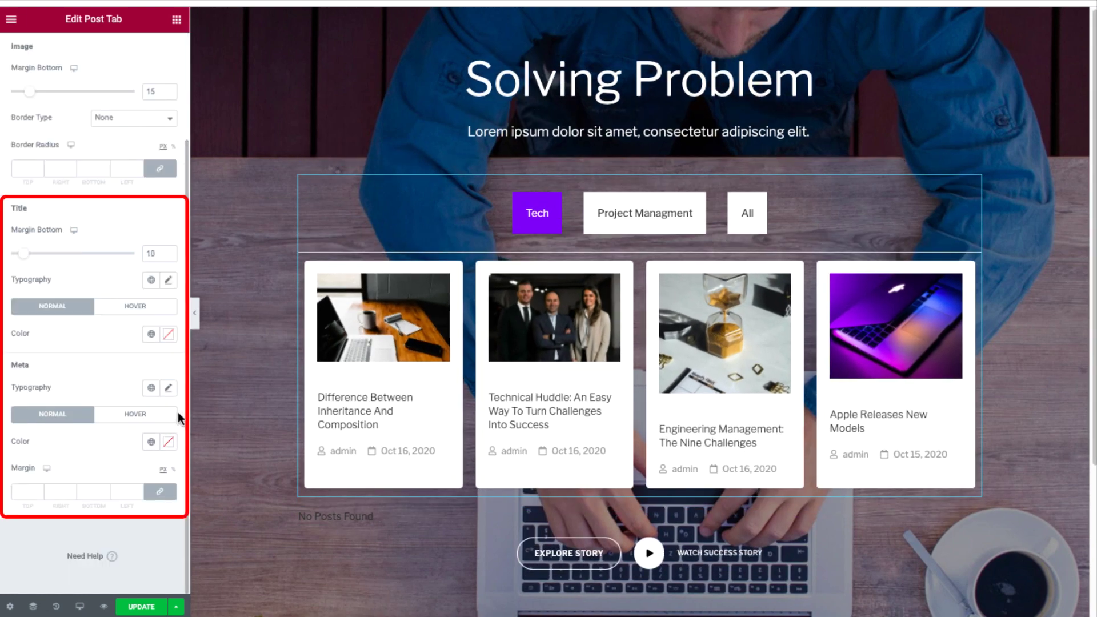
pyautogui.moveTo(23, 253)
pyautogui.mouseDown()
pyautogui.moveTo(55, 264)
pyautogui.moveTo(31, 255)
pyautogui.mouseUp()
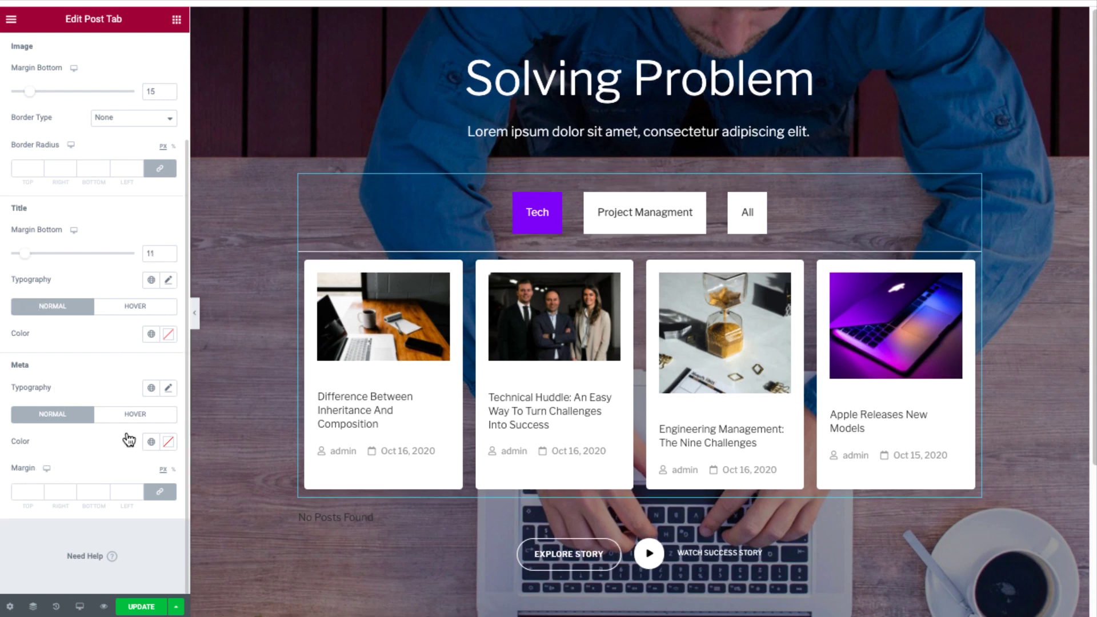
pyautogui.click(168, 388)
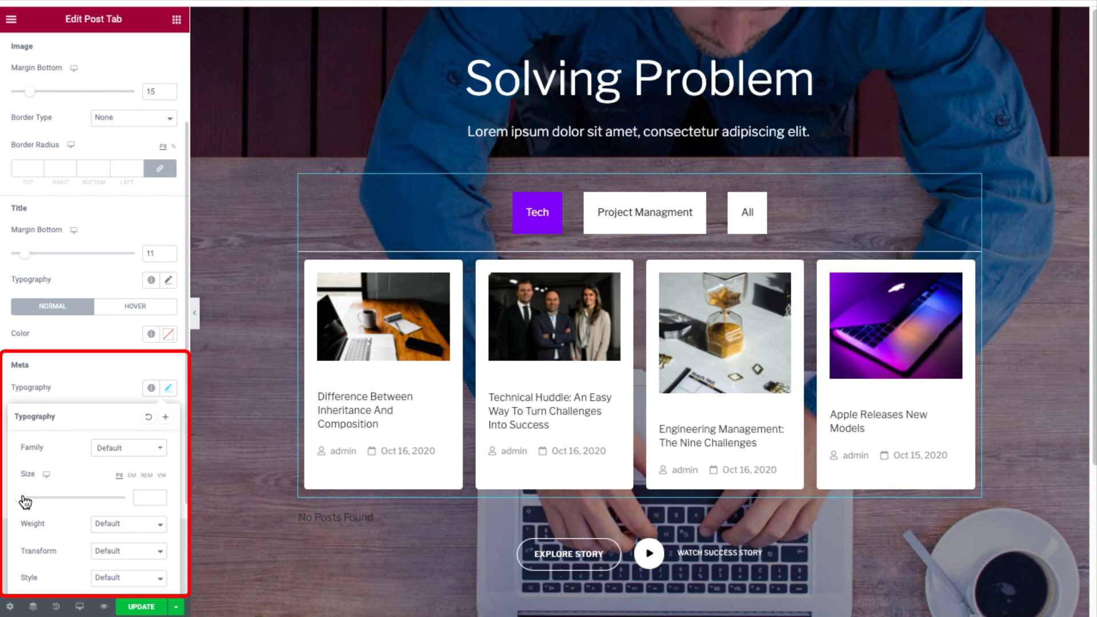
pyautogui.moveTo(24, 502); pyautogui.dragTo(28, 502)
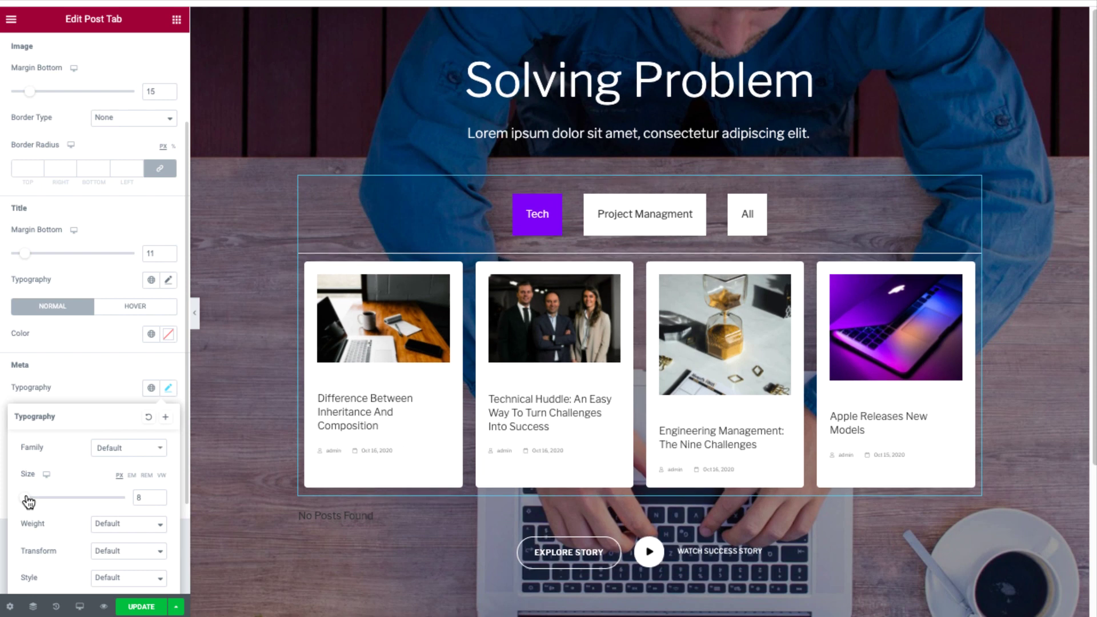
pyautogui.scroll(3, 91, 286)
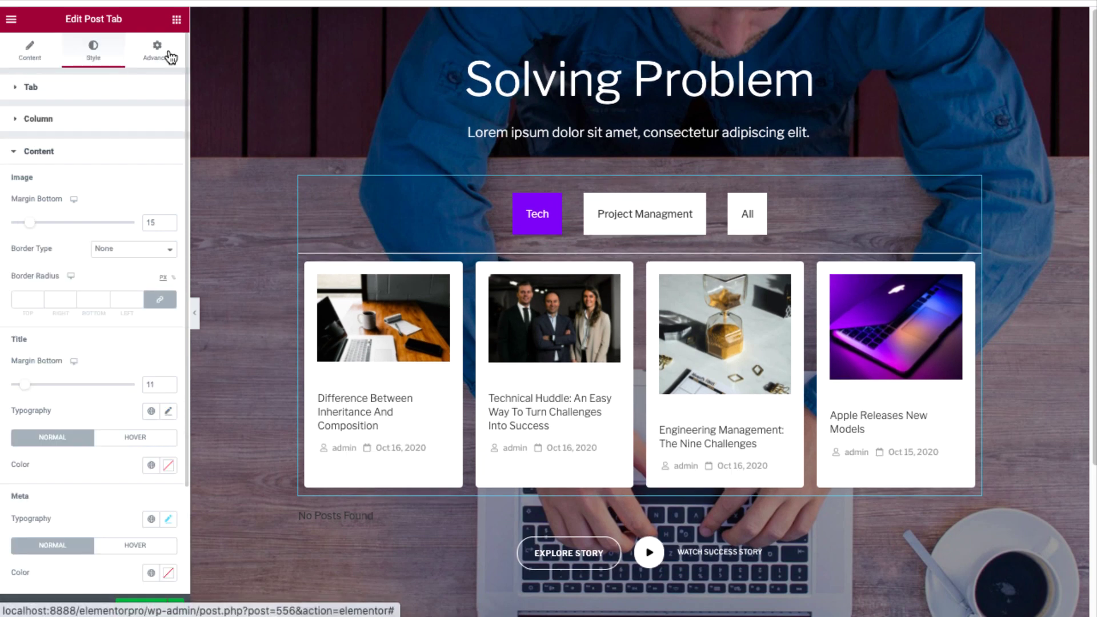
# - Set the widget's linked Advanced margin to 6 px on all sides and update the page
pyautogui.click(170, 58)
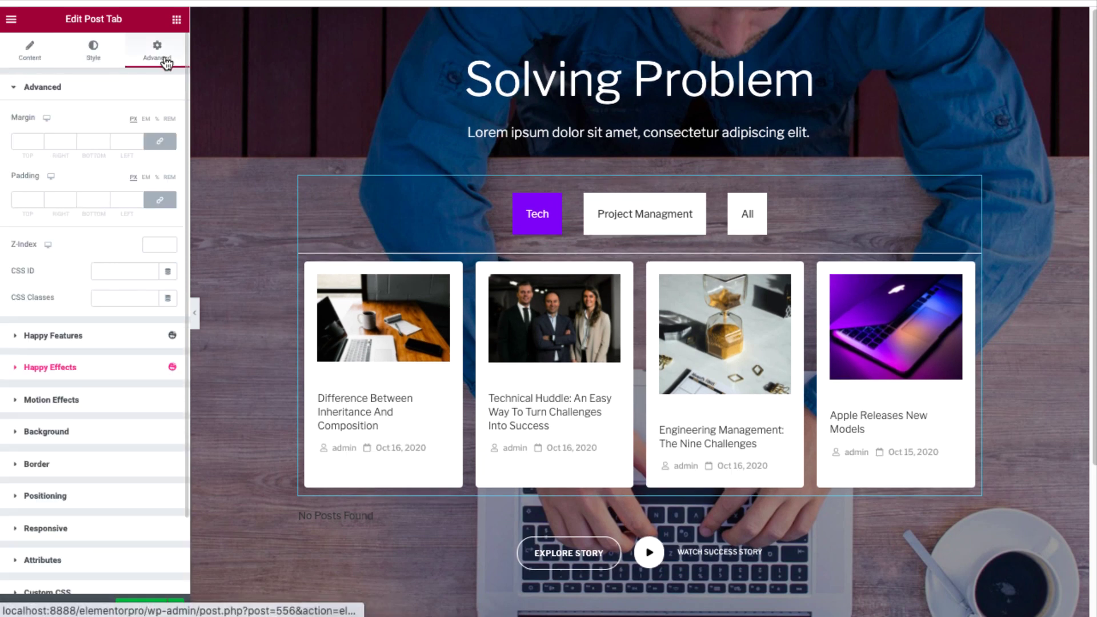
pyautogui.click(24, 141)
pyautogui.write('11')
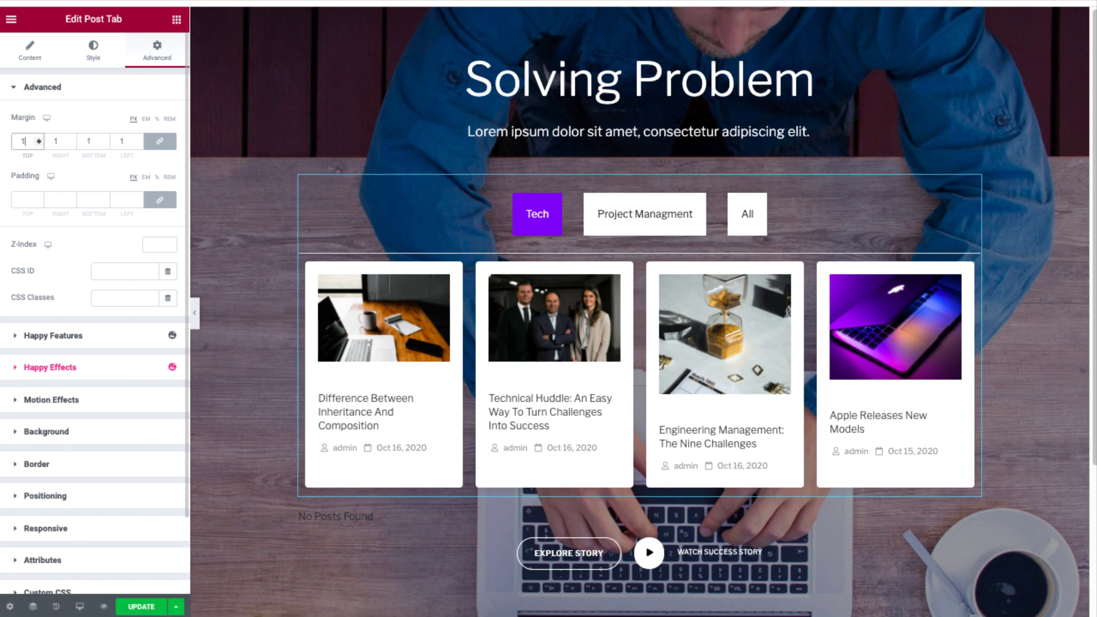
pyautogui.press('Up')
pyautogui.press('Up')
pyautogui.press('Up')
pyautogui.press('Up')
pyautogui.press('Up')
pyautogui.press('Up')
pyautogui.press('Up')
pyautogui.press('Up')
pyautogui.press('Up')
pyautogui.press('Up')
pyautogui.press('Up')
pyautogui.press('Up')
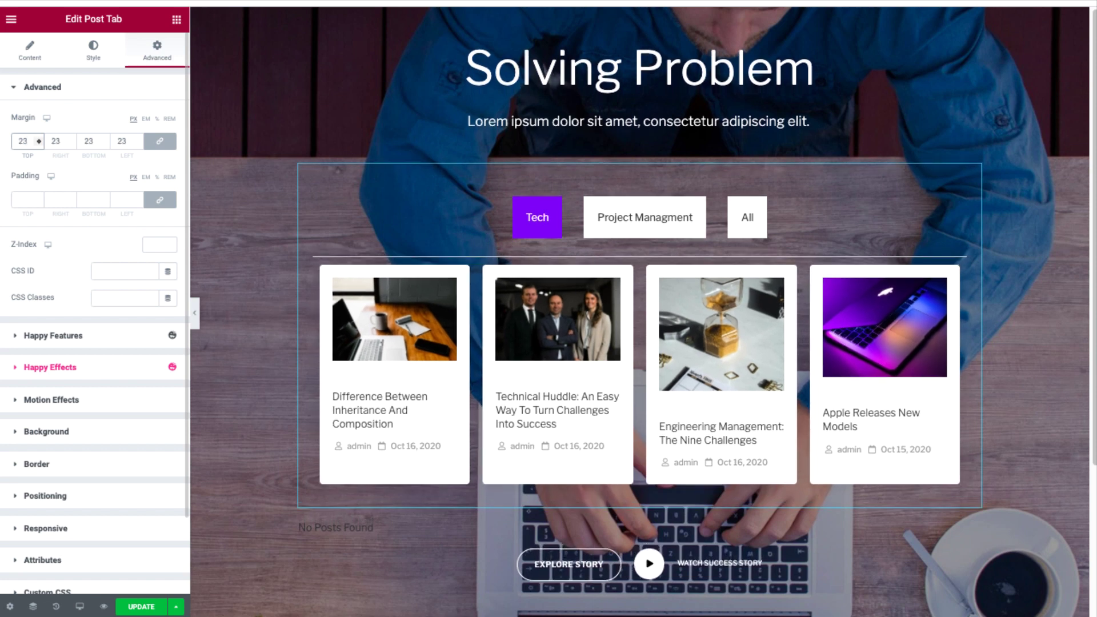
pyautogui.press('Down')
pyautogui.press('Down')
pyautogui.press('Down')
pyautogui.press('Down')
pyautogui.press('Down')
pyautogui.press('Down')
pyautogui.press('Down')
pyautogui.press('Down')
pyautogui.press('Down')
pyautogui.press('Down')
pyautogui.press('Down')
pyautogui.press('Down')
pyautogui.press('Down')
pyautogui.press('Down')
pyautogui.press('Down')
pyautogui.press('Down')
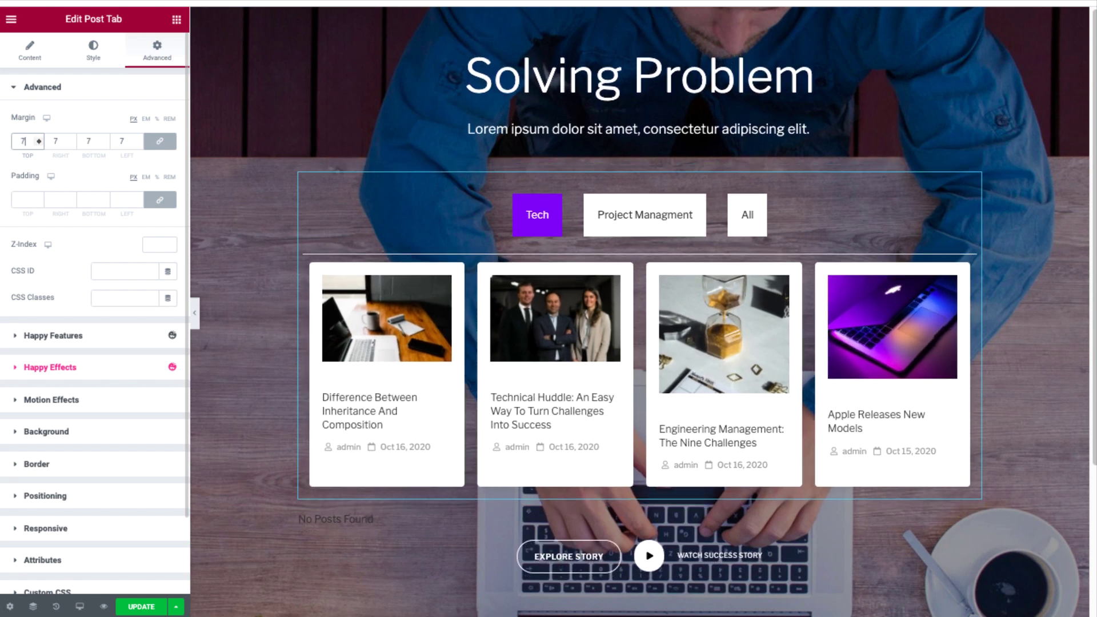
pyautogui.press('Down')
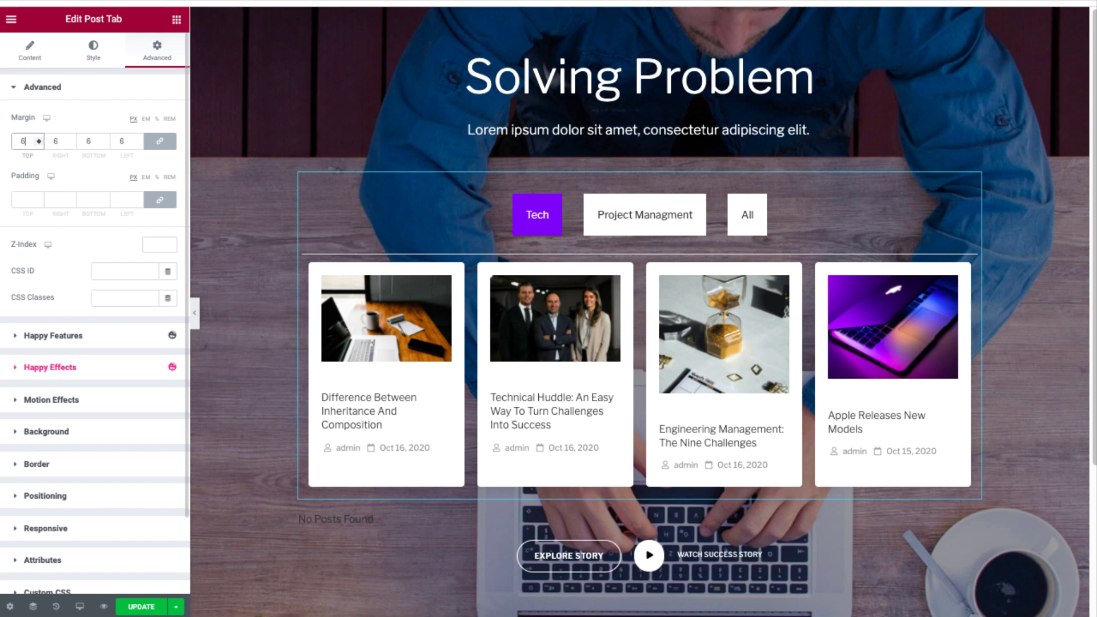
pyautogui.click(139, 608)
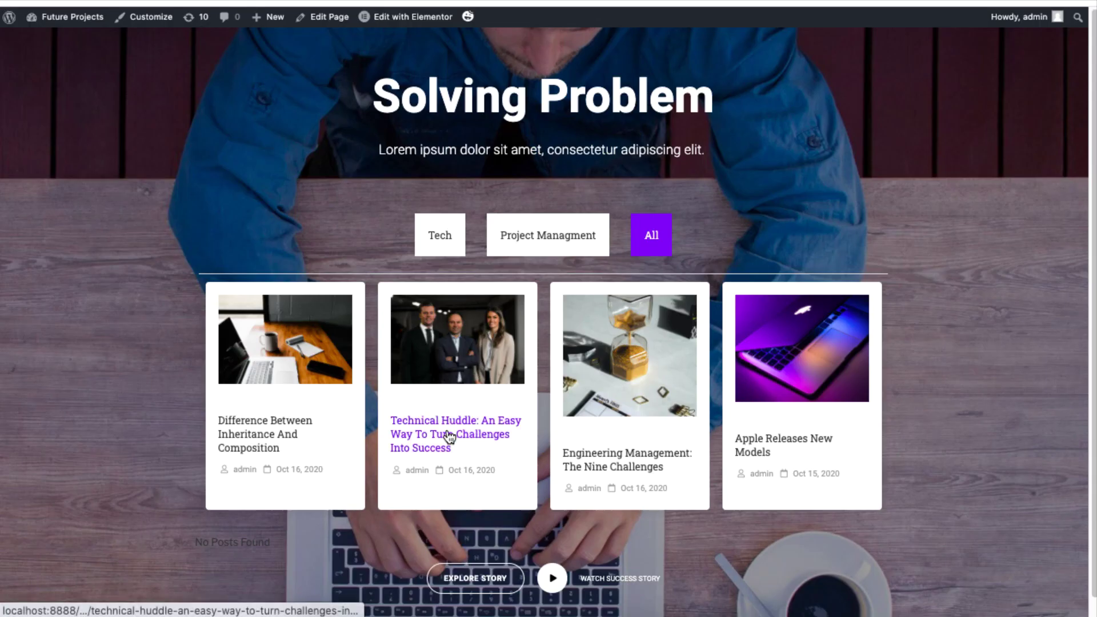
# - On the live page, filter by Tech and All, then open the Technical Huddle post and return
pyautogui.click(451, 246)
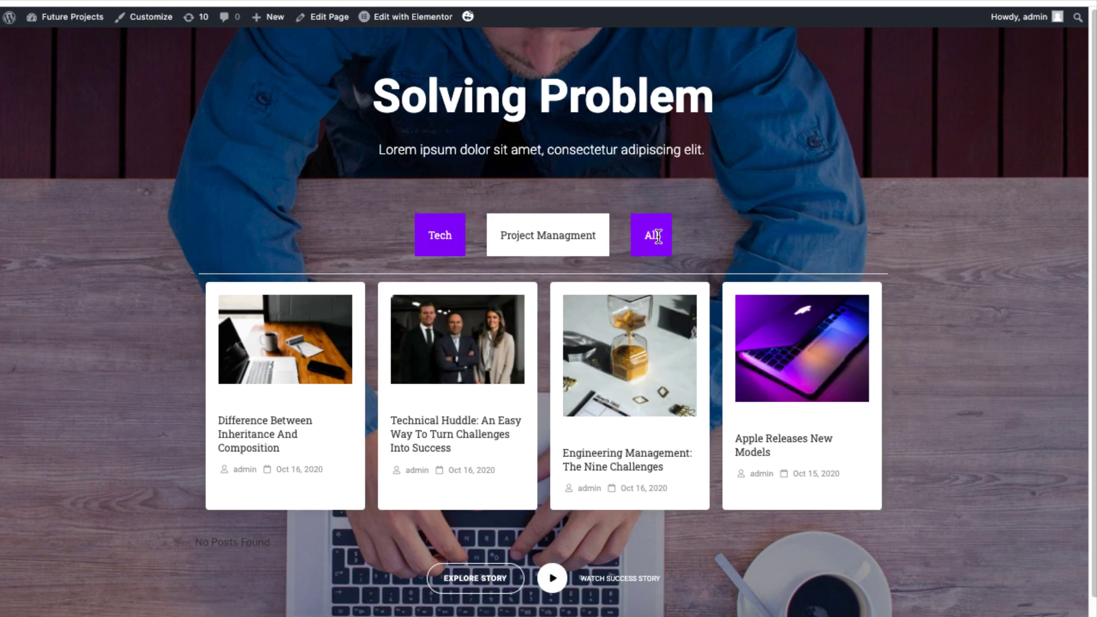
pyautogui.click(660, 236)
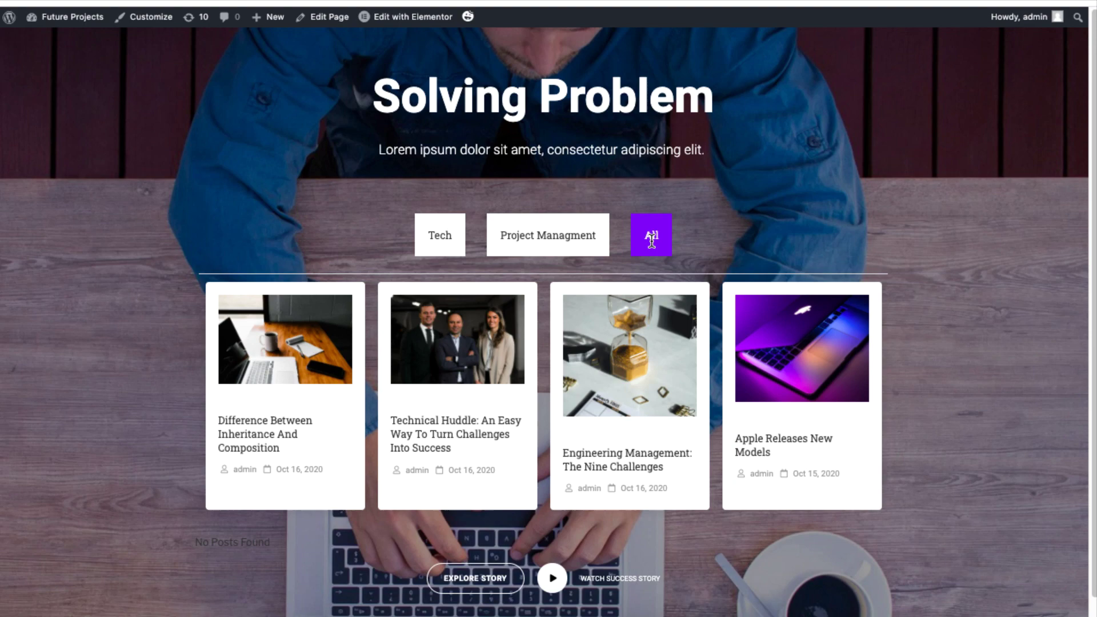
pyautogui.click(472, 437)
pyautogui.scroll(-2, 473, 430)
pyautogui.scroll(-4, 472, 430)
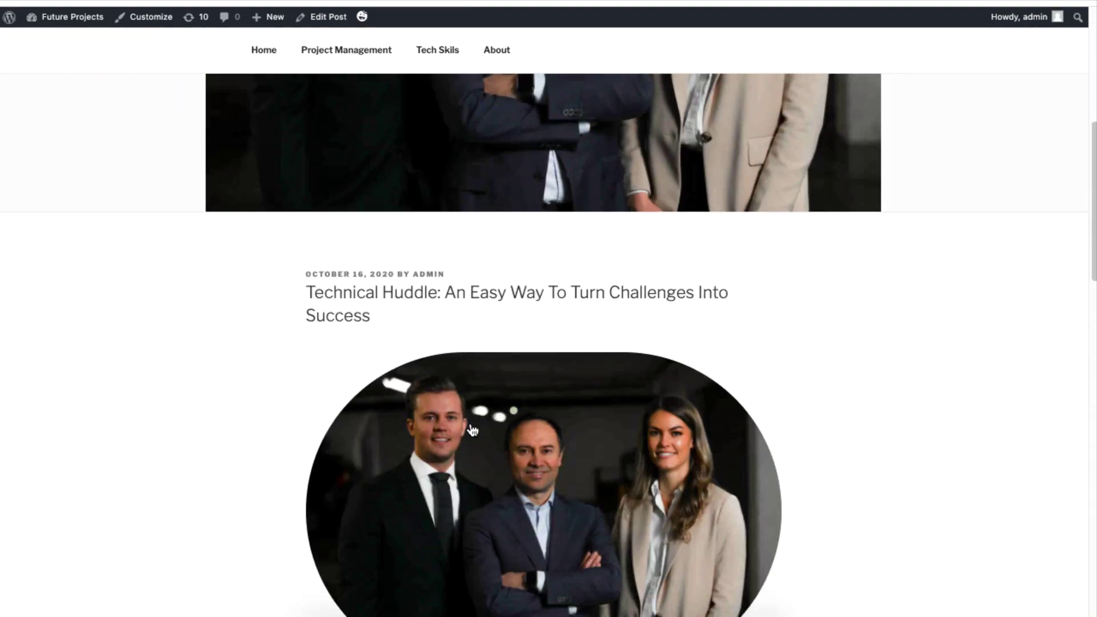
pyautogui.scroll(5, 433, 66)
pyautogui.hotkey('alt', 'Left')
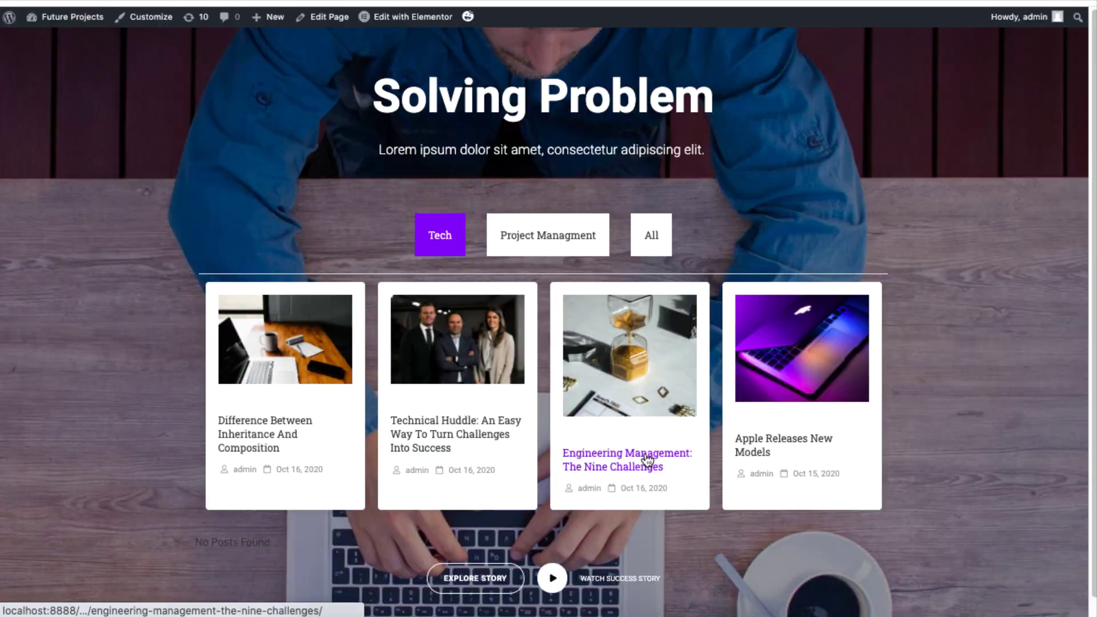
# - Open the Engineering Management post, visit Tech Skils, open the Inheritance And Composition post, then return
pyautogui.click(644, 455)
pyautogui.scroll(-6, 649, 460)
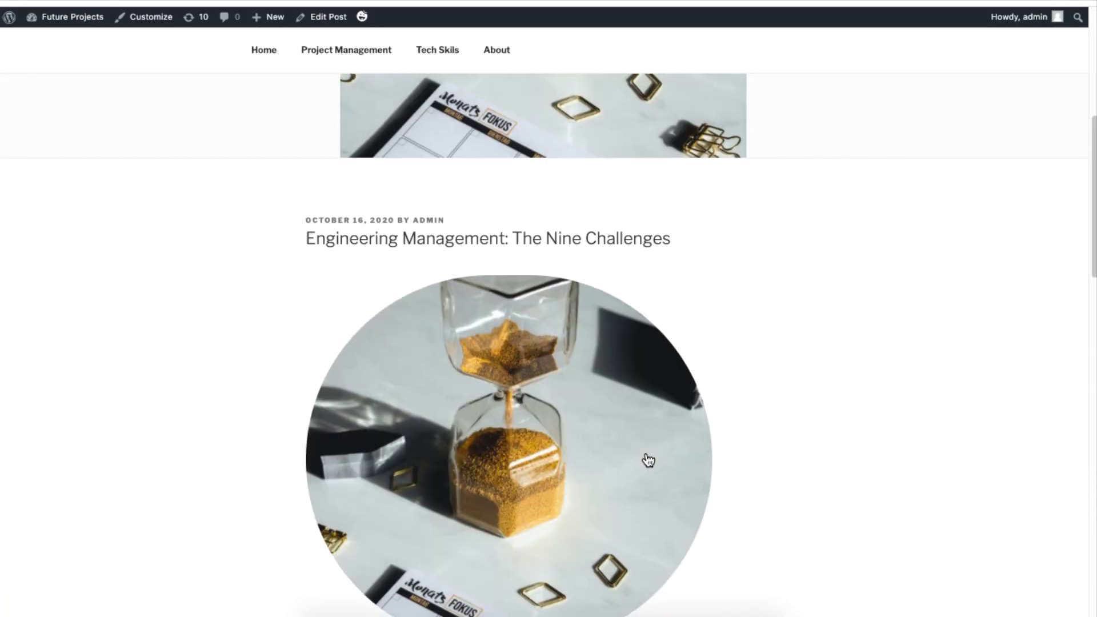
pyautogui.scroll(6, 649, 458)
pyautogui.click(452, 139)
pyautogui.click(300, 428)
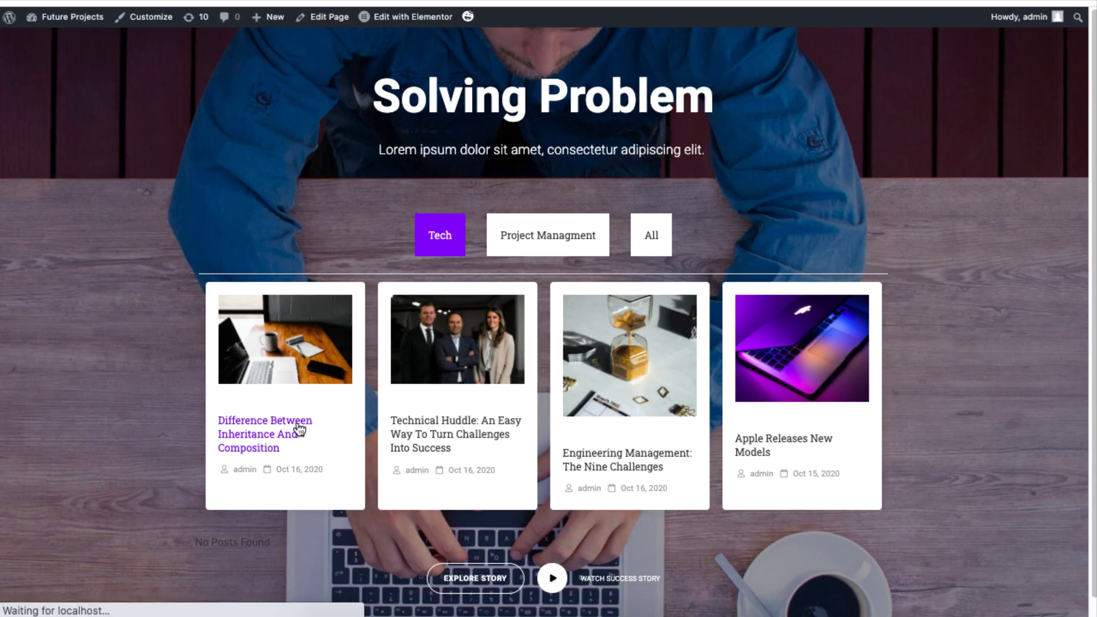
pyautogui.hotkey('alt', 'Left')
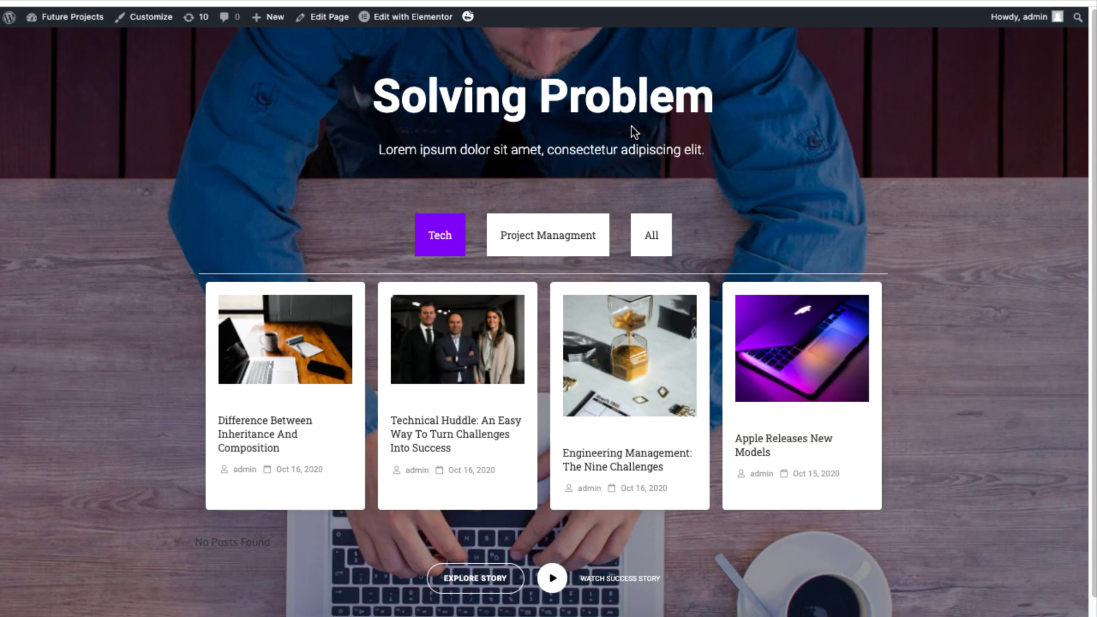